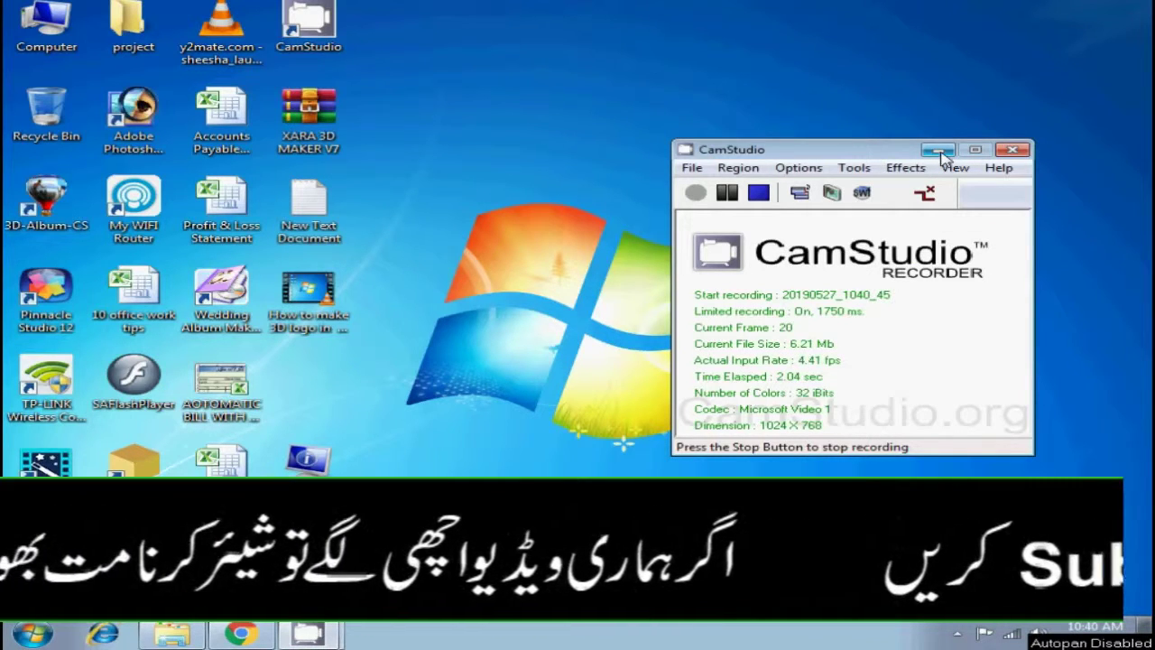
Minimize the CamStudio recorder, then refresh the desktop four times from its context menu.
left_click(938, 150)
right_click(736, 210)
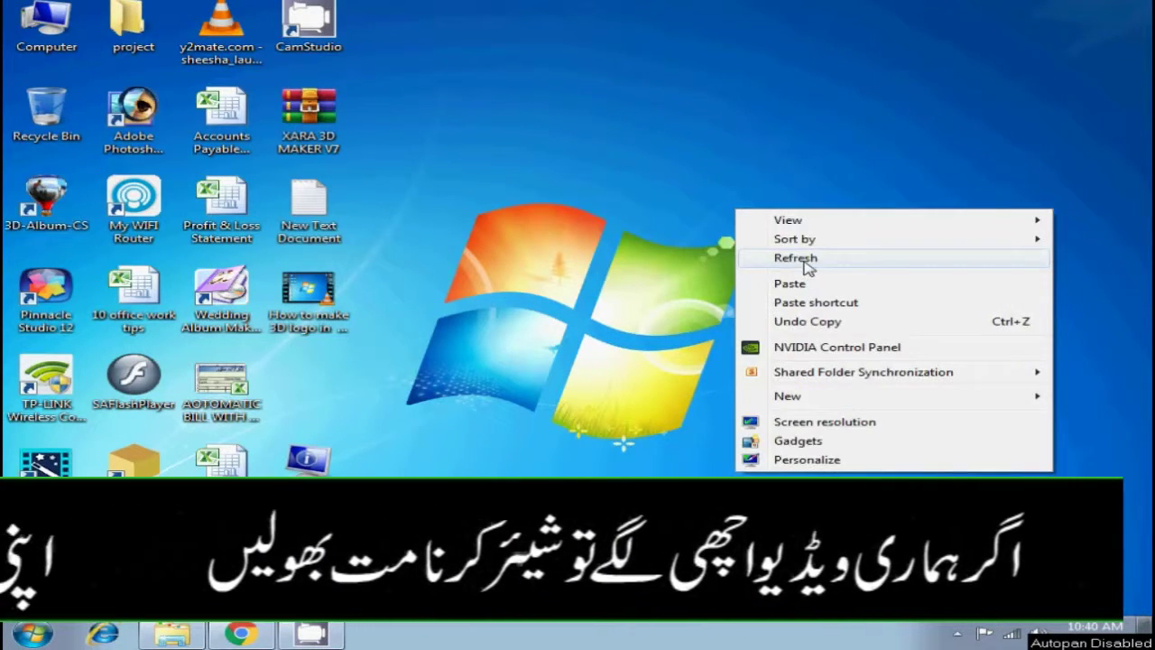
left_click(801, 261)
right_click(585, 172)
left_click(642, 219)
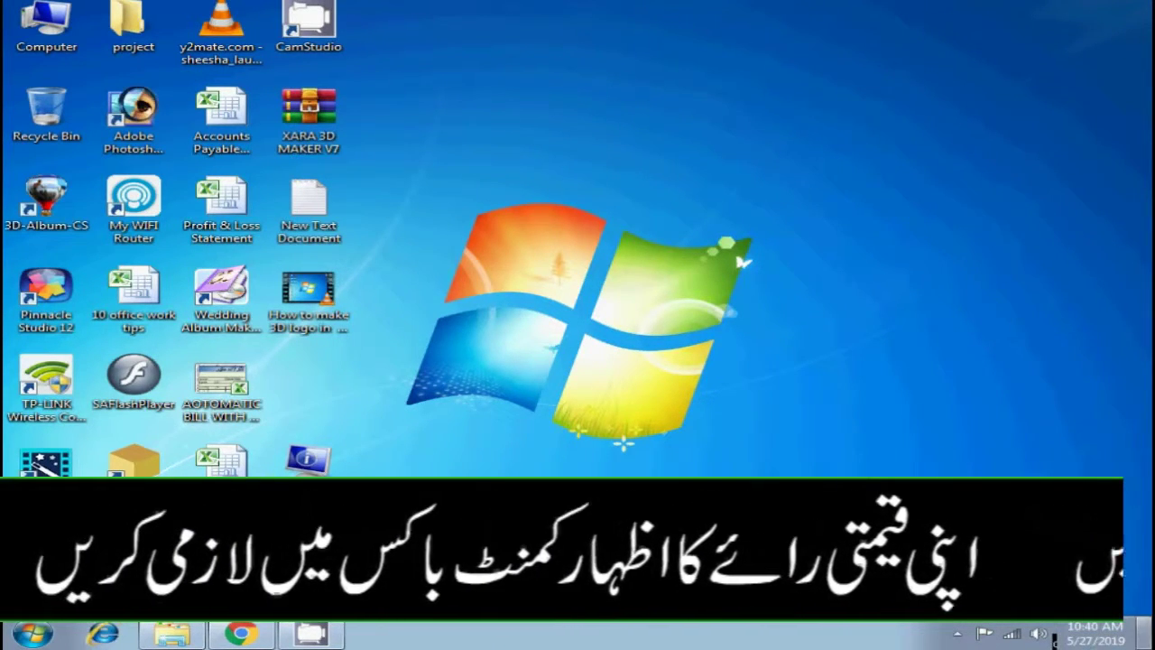
right_click(656, 265)
left_click(711, 316)
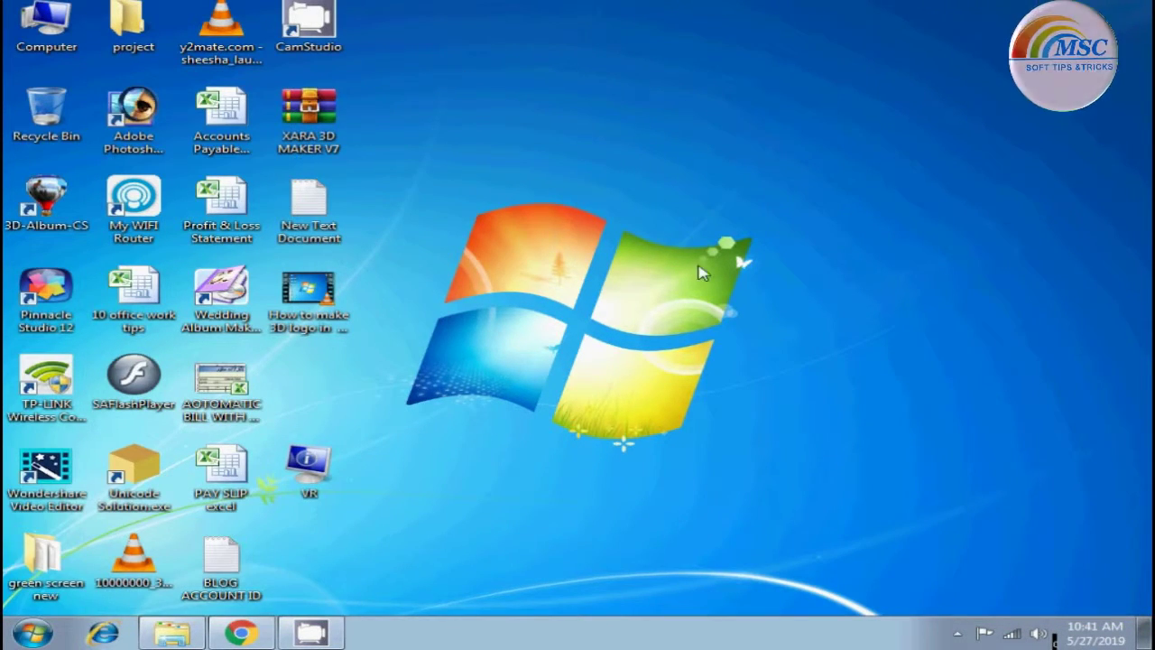
right_click(526, 145)
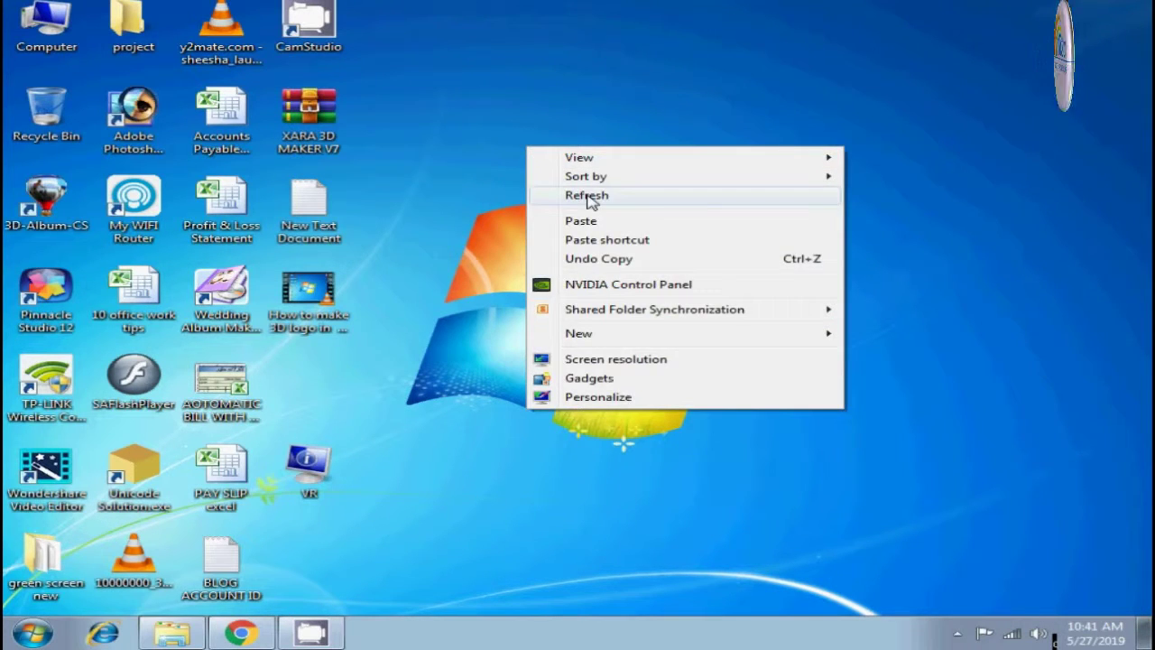
left_click(585, 194)
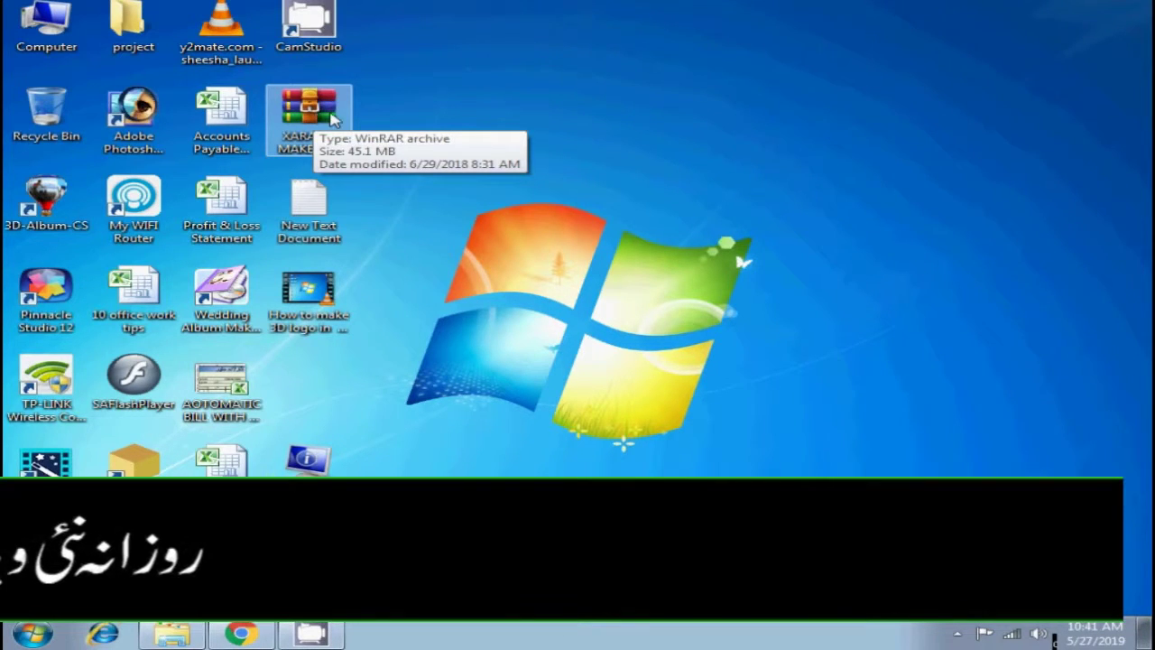
Extract the XARA 3D MAKER V7 archive here, open the new folder and select INSTALADOR.
left_click(309, 120)
right_click(325, 115)
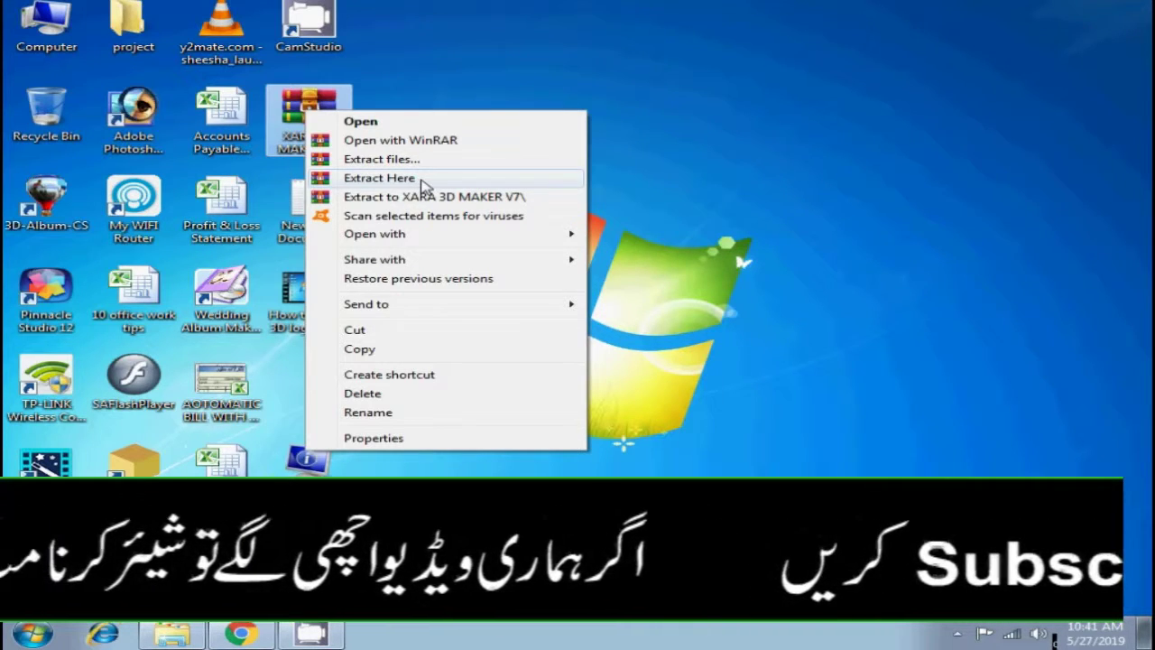
left_click(379, 178)
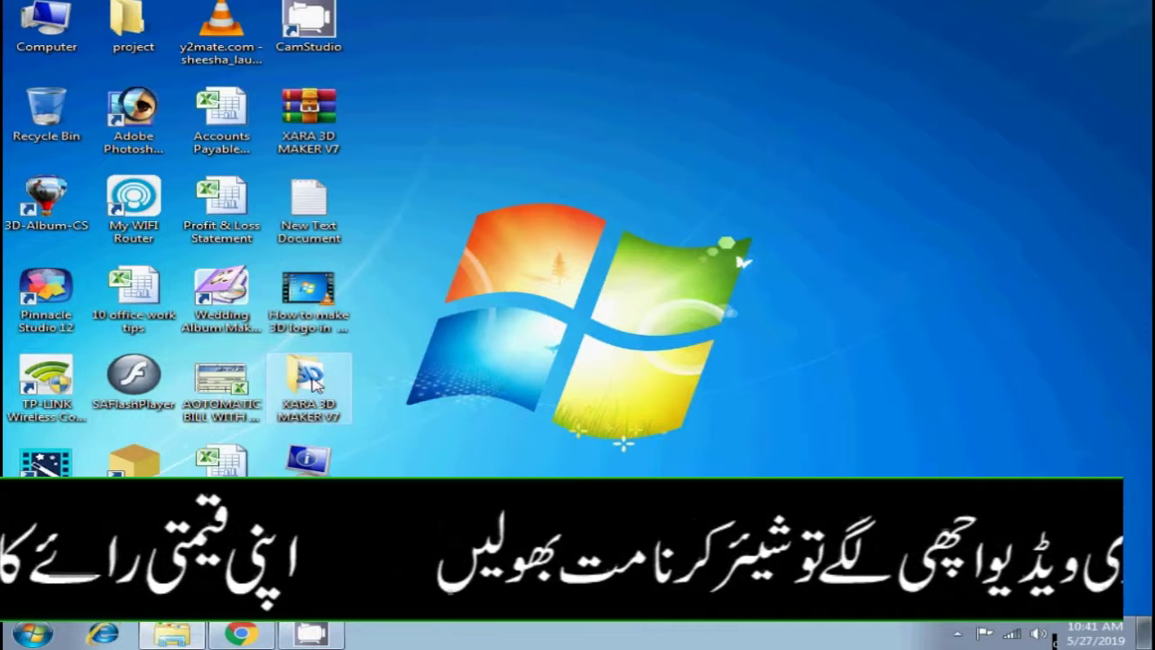
left_click_drag(318, 387, 499, 131)
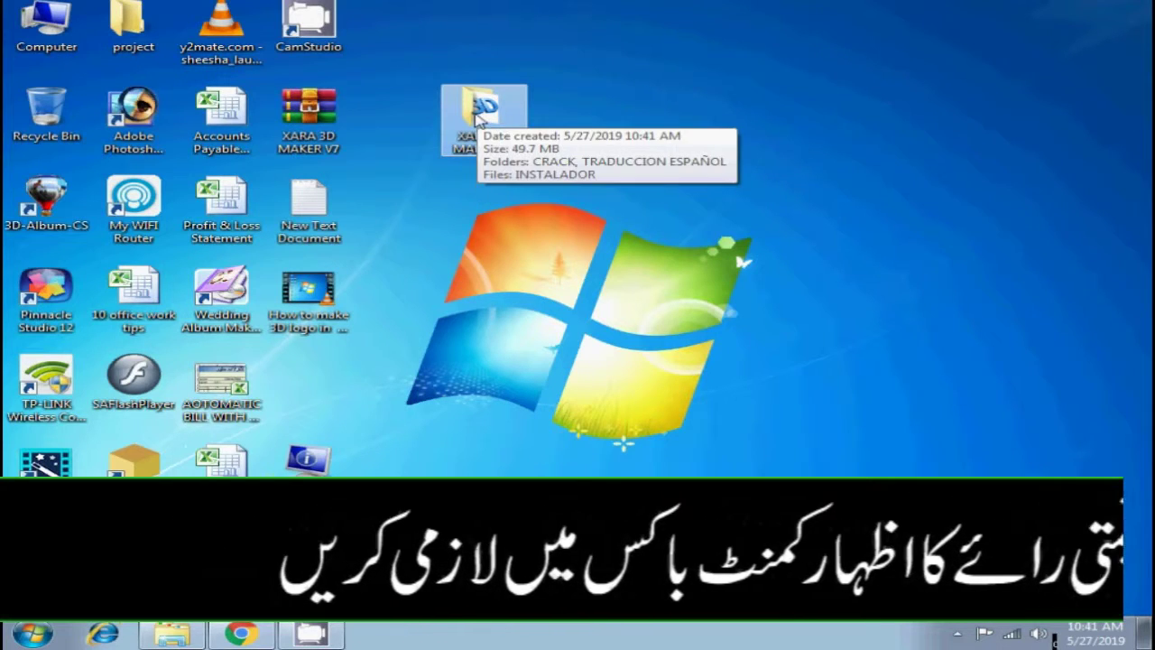
double_click(480, 116)
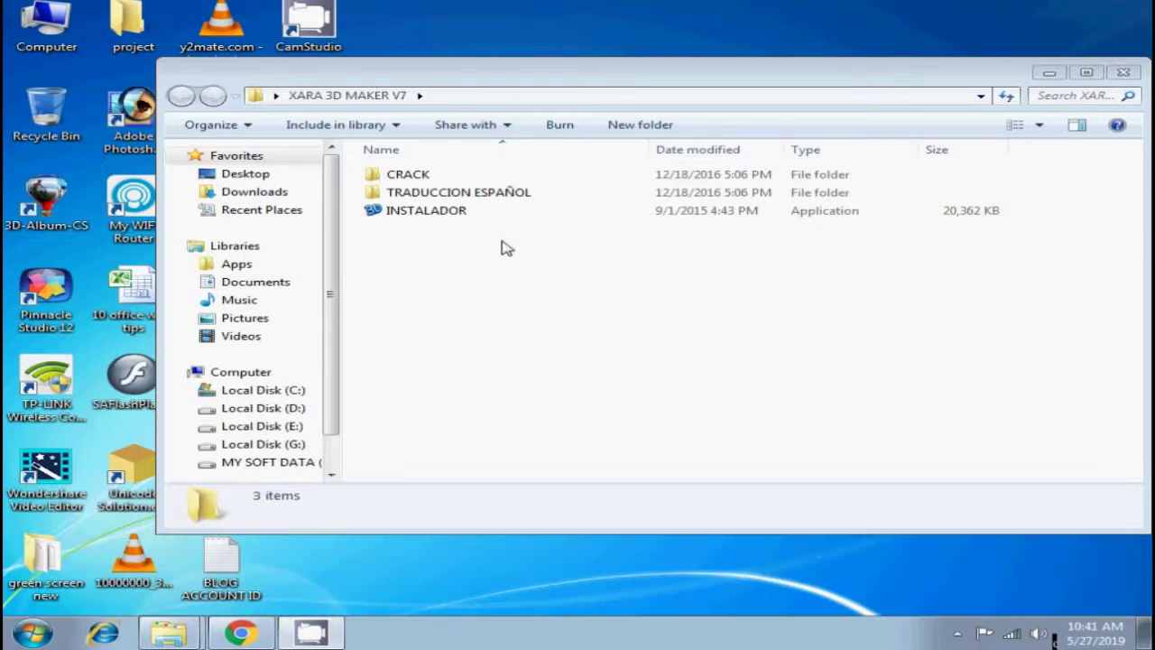
left_click(455, 221)
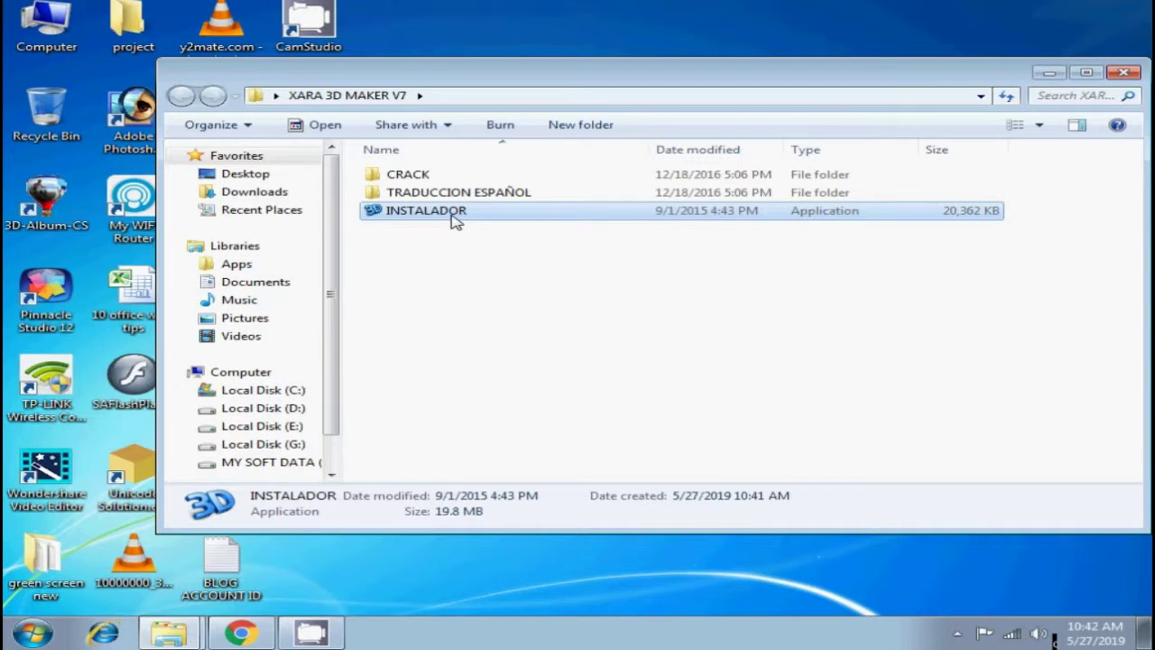
Run INSTALADOR, accept the licence, install Xara 3D Maker 7 as Standard, and finish setup.
double_click(456, 221)
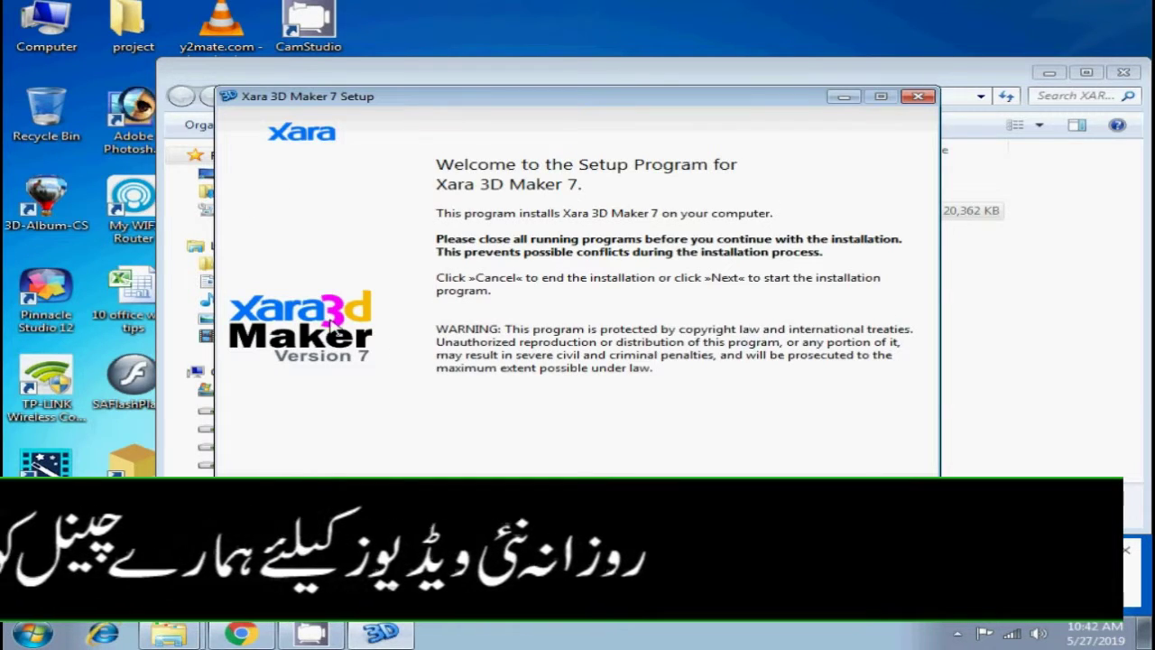
key("Return")
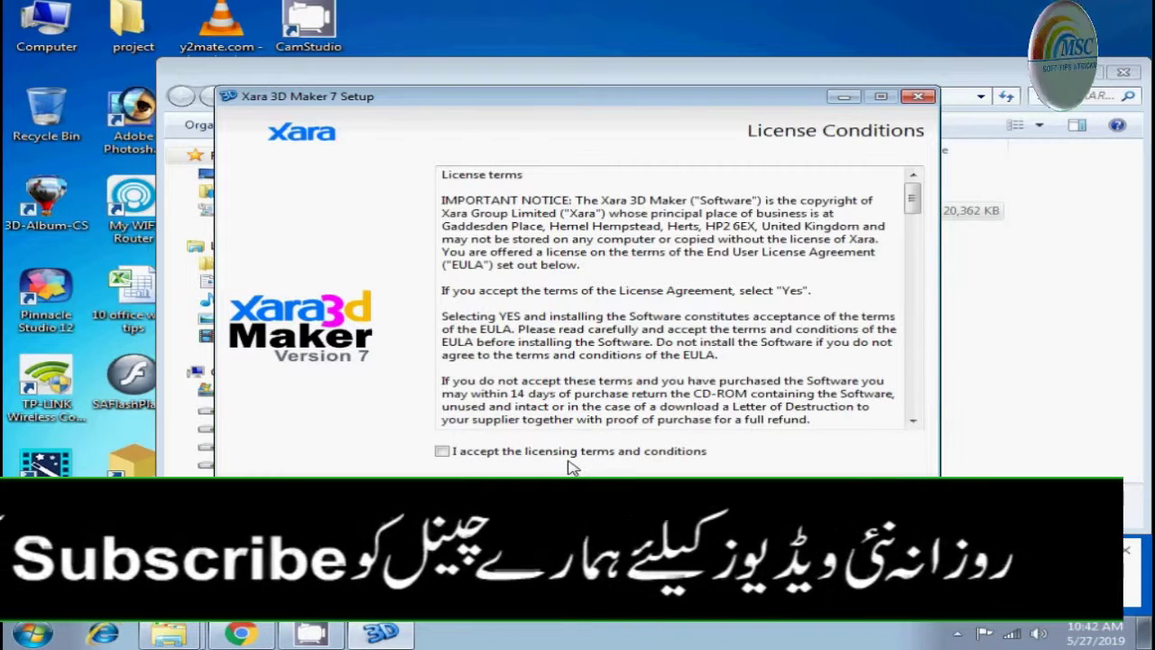
left_click(441, 450)
key("Return")
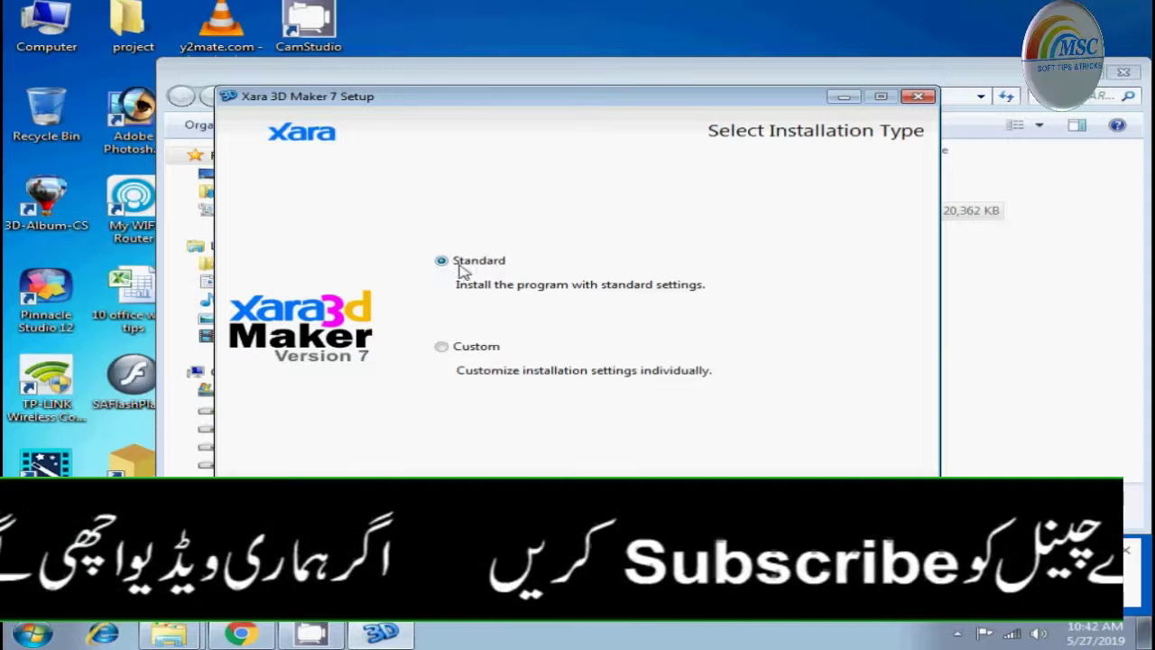
key("Return")
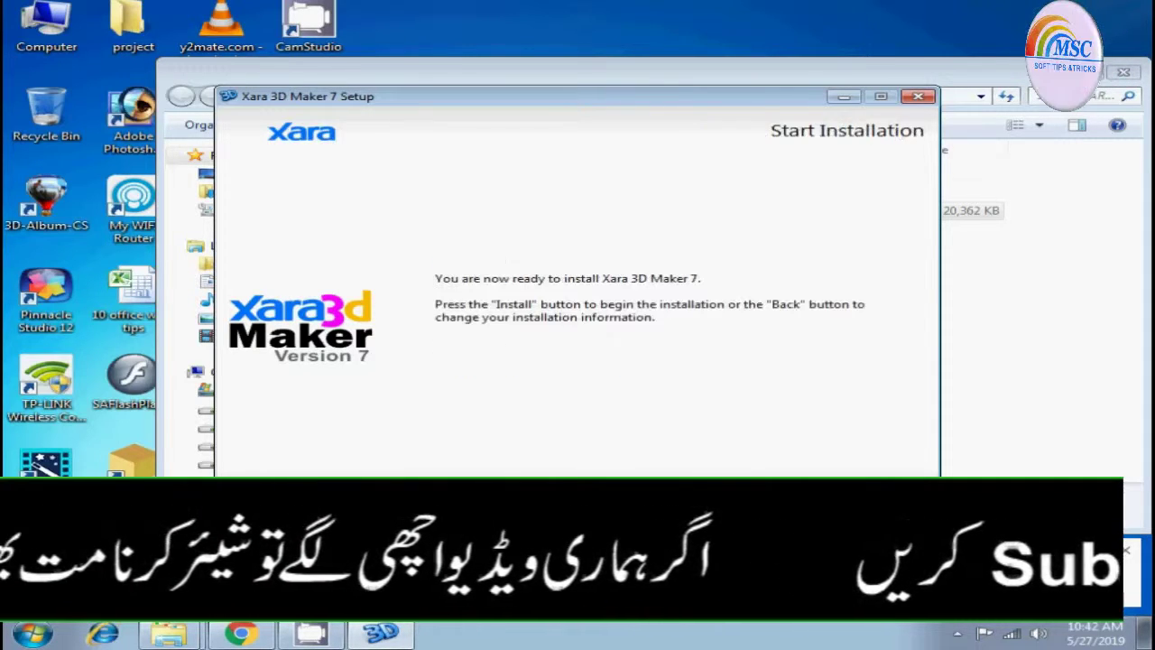
key("Return")
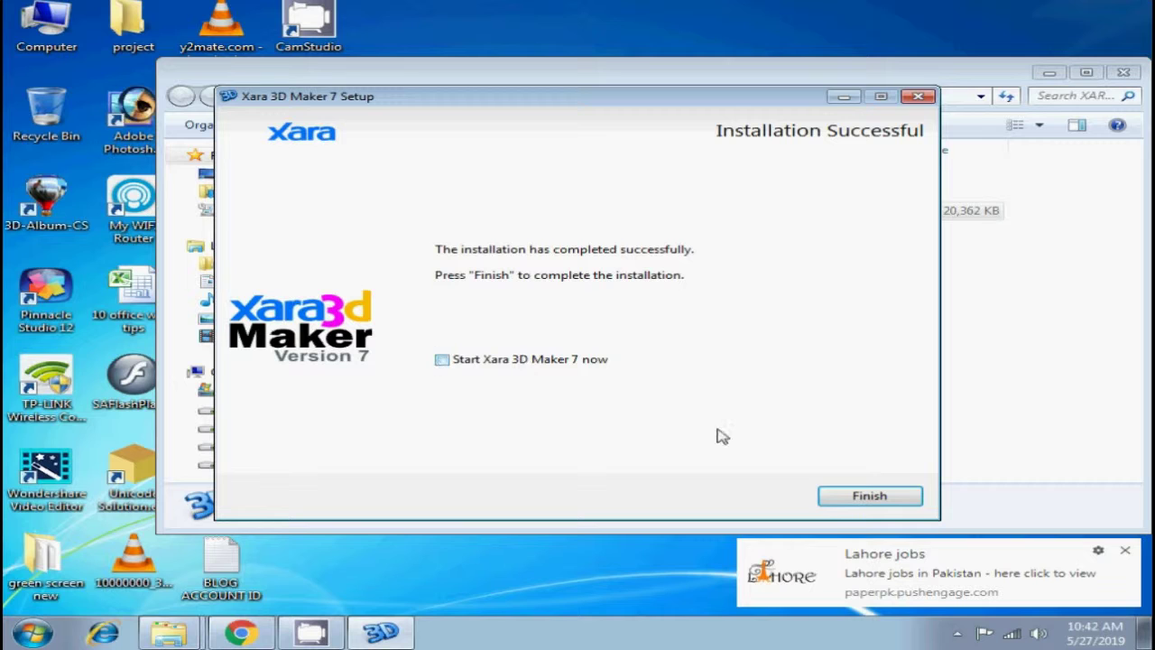
left_click(833, 495)
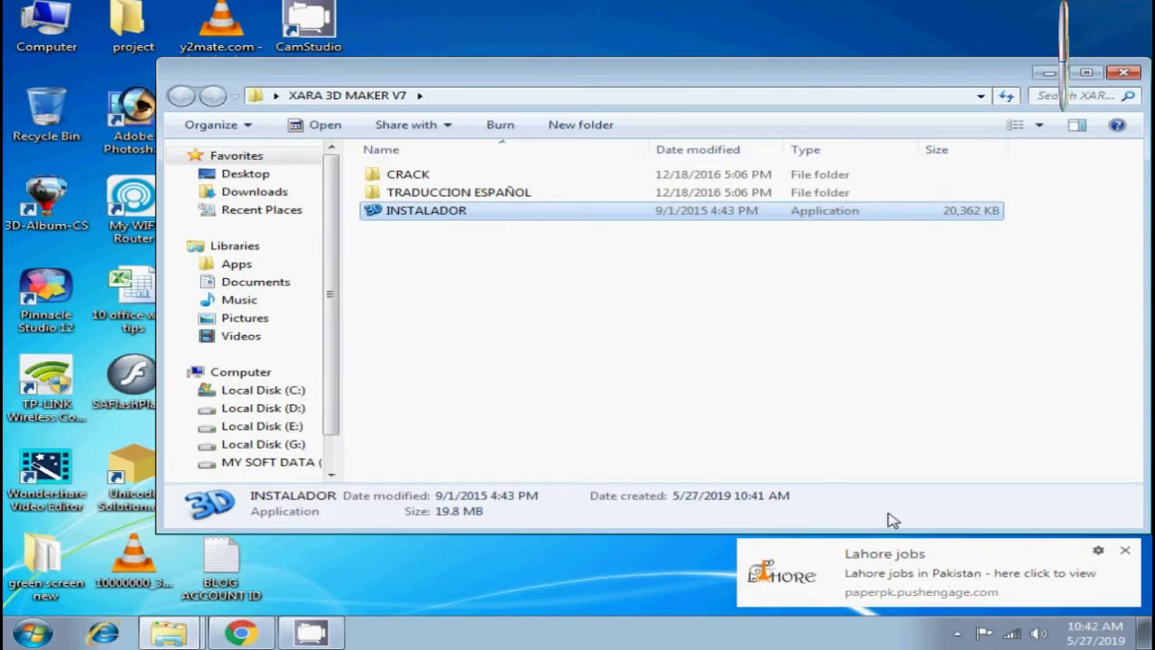
Dismiss the Lahore jobs notification and move the folder window right to uncover the desktop.
left_click(1126, 550)
left_click(500, 304)
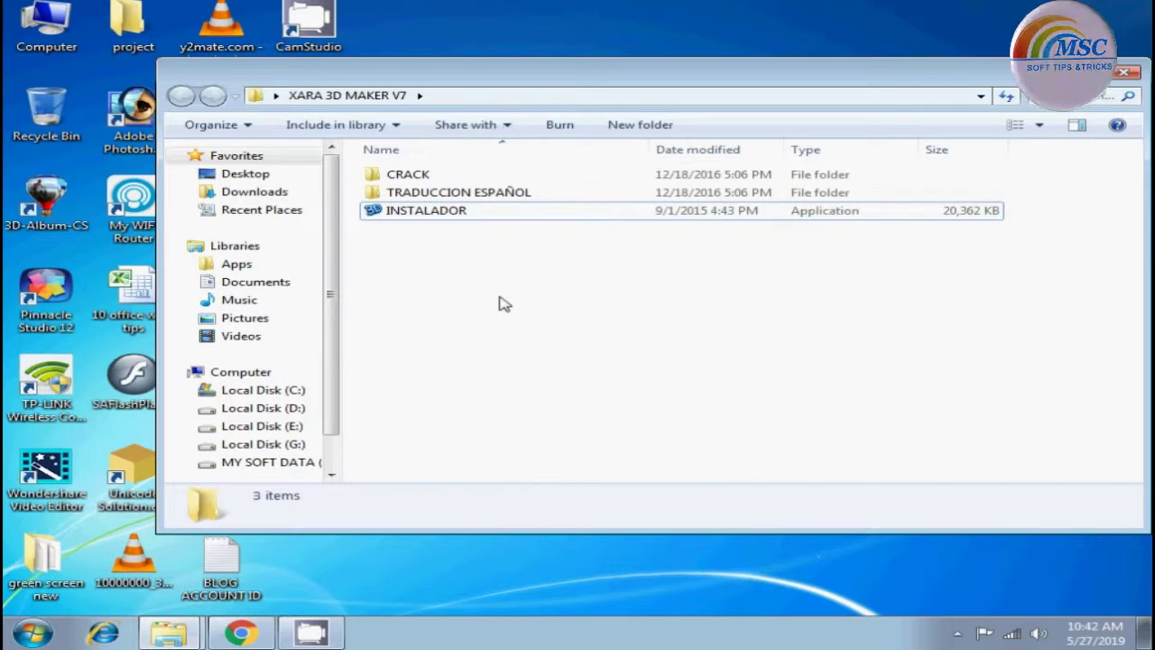
left_click(415, 178)
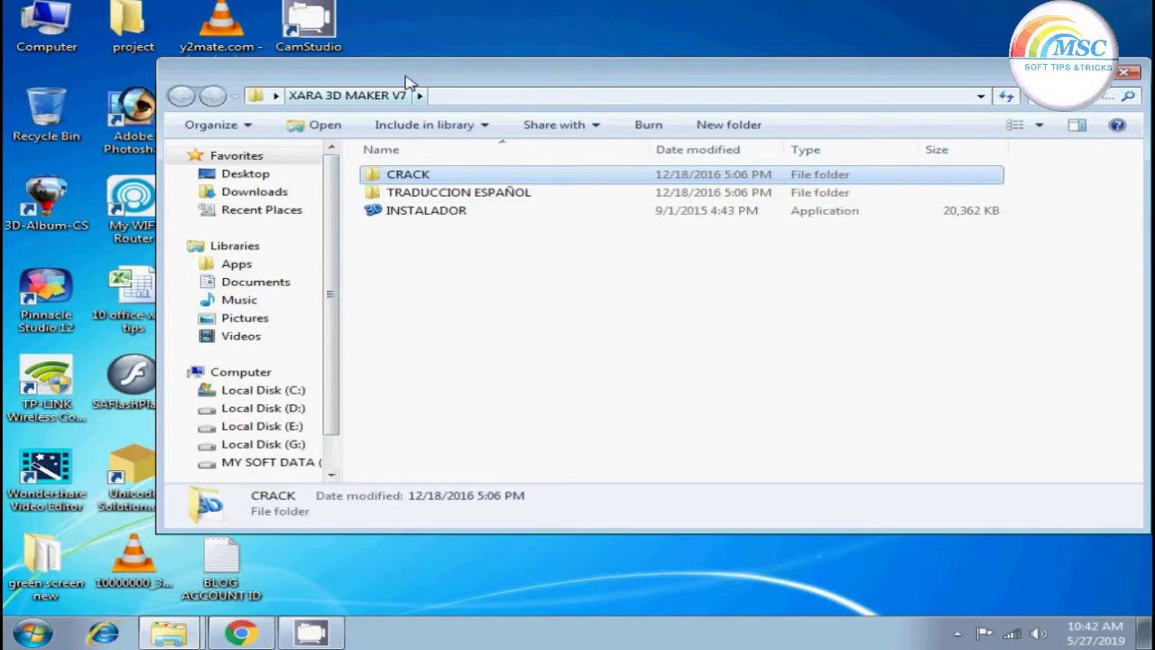
left_click_drag(406, 82, 665, 66)
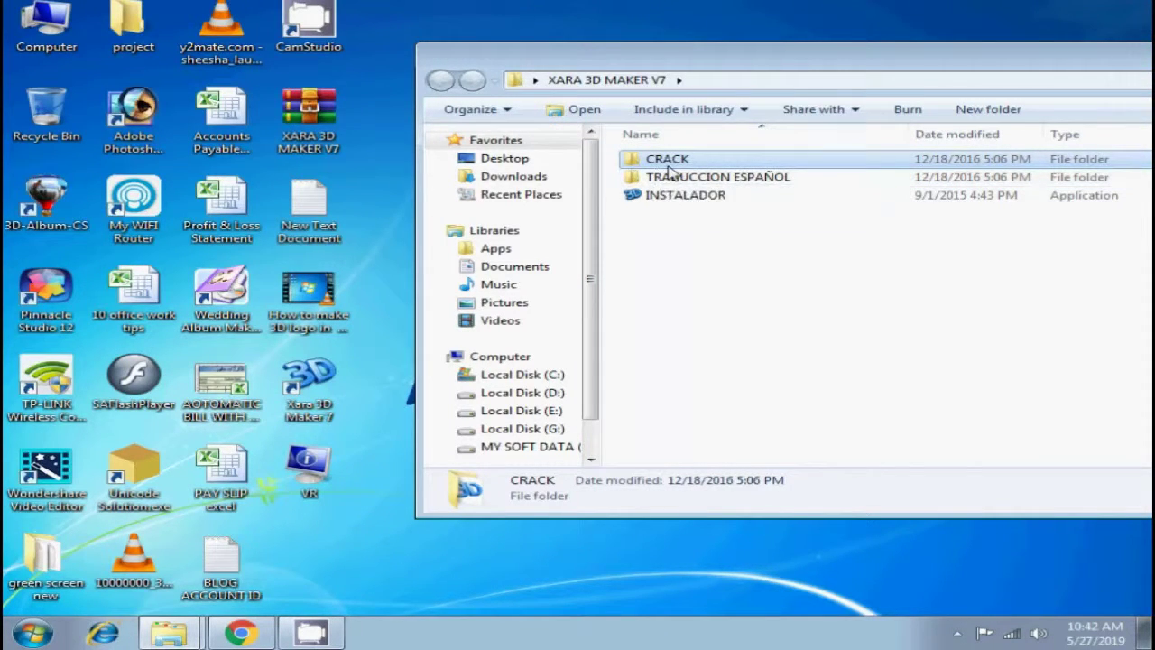
Open the CRACK folder and copy the X3D program.
double_click(658, 162)
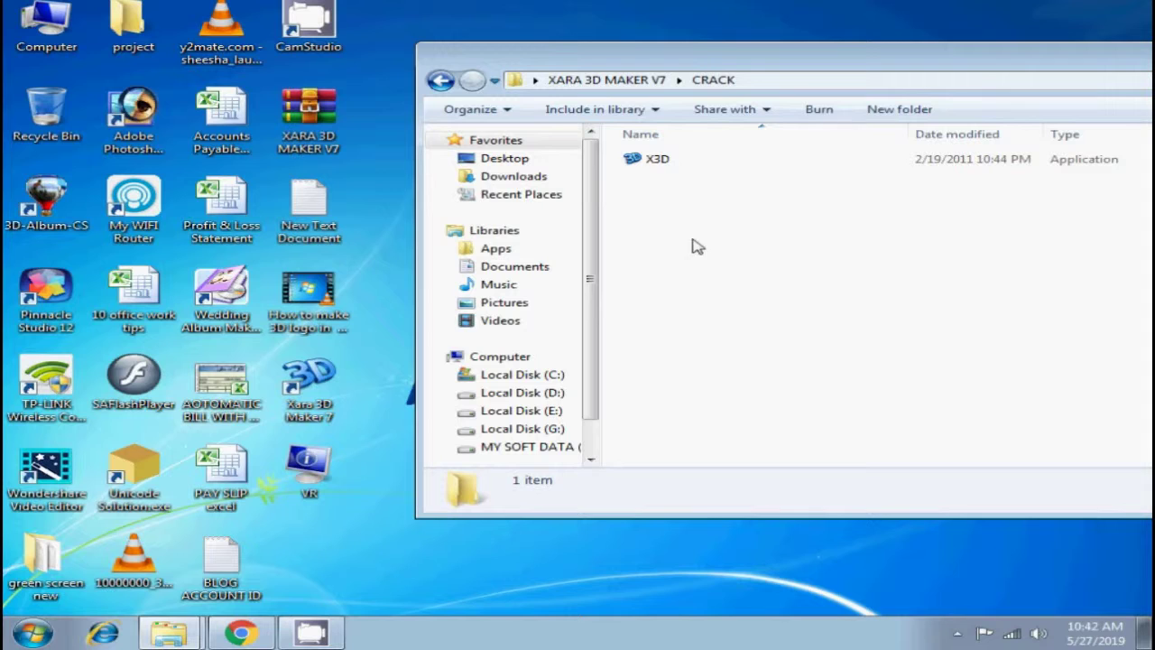
left_click(661, 161)
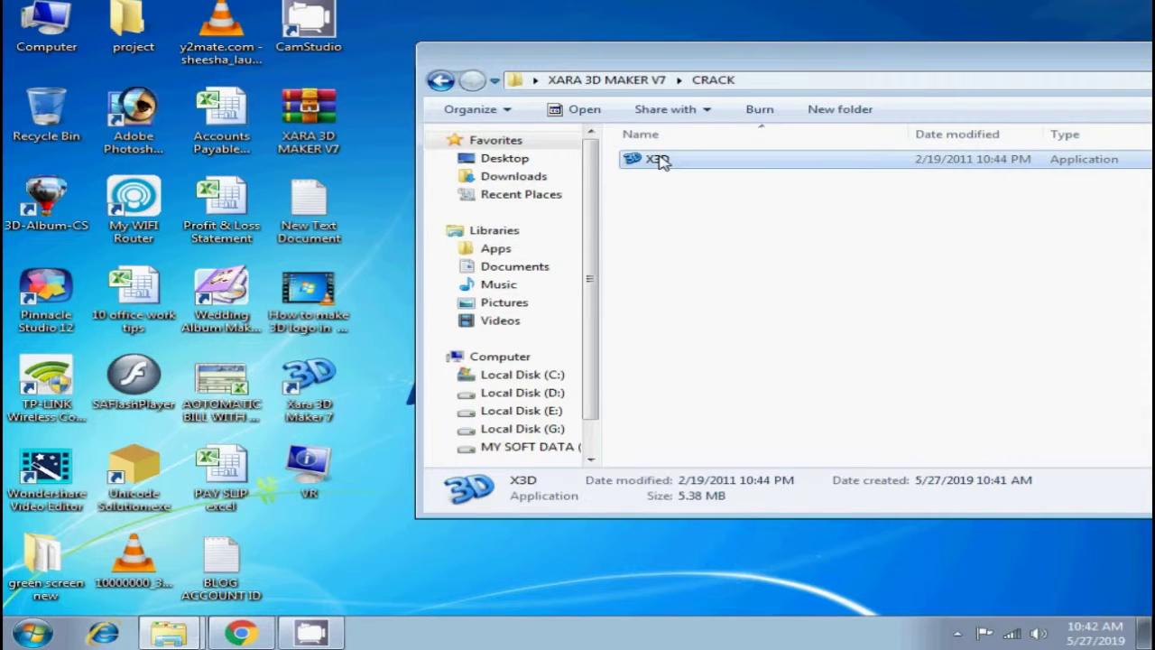
right_click(667, 159)
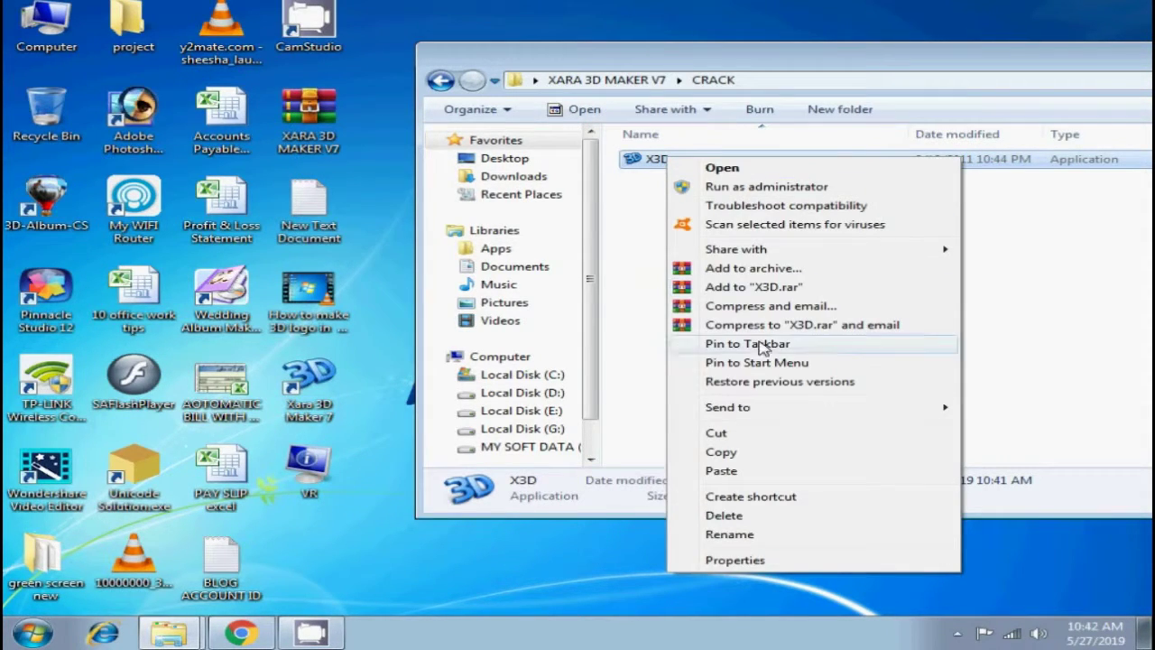
left_click(718, 455)
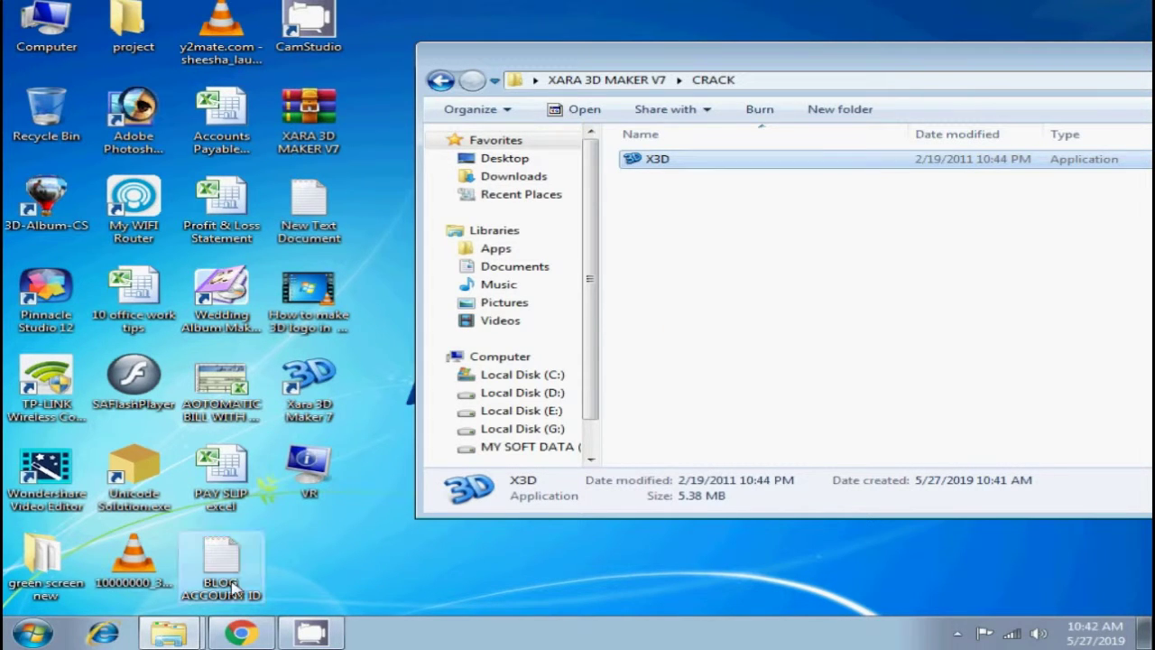
left_click(46, 628)
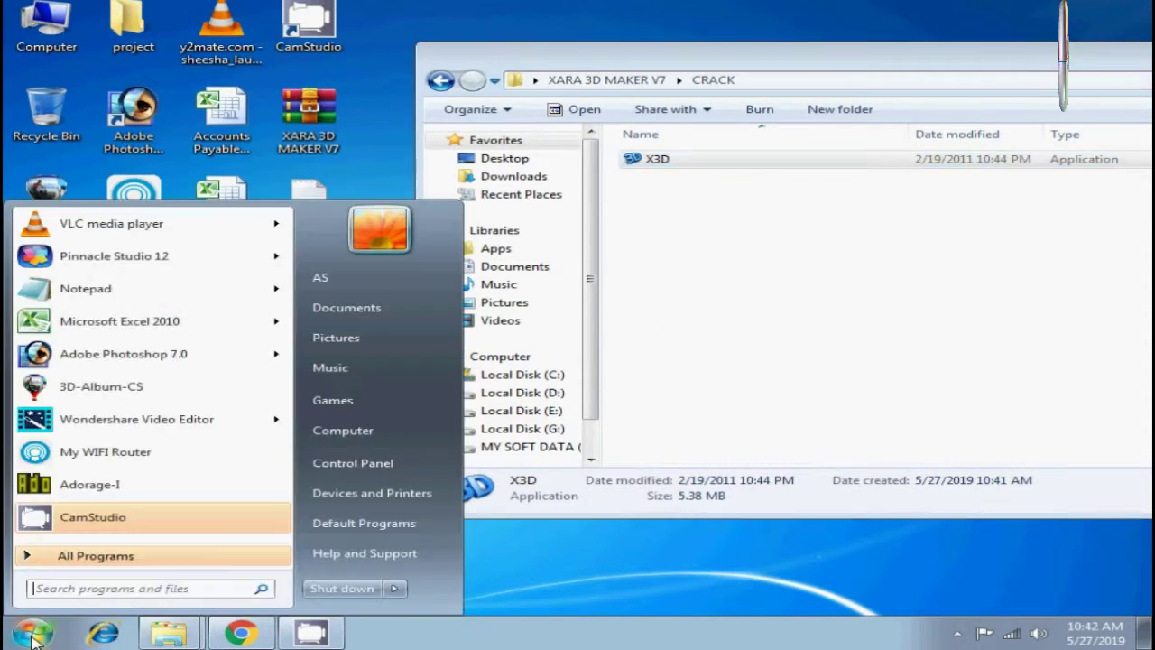
Open CamStudio's install folder from its shortcut properties, then close the folder and the Properties dialog.
right_click(97, 518)
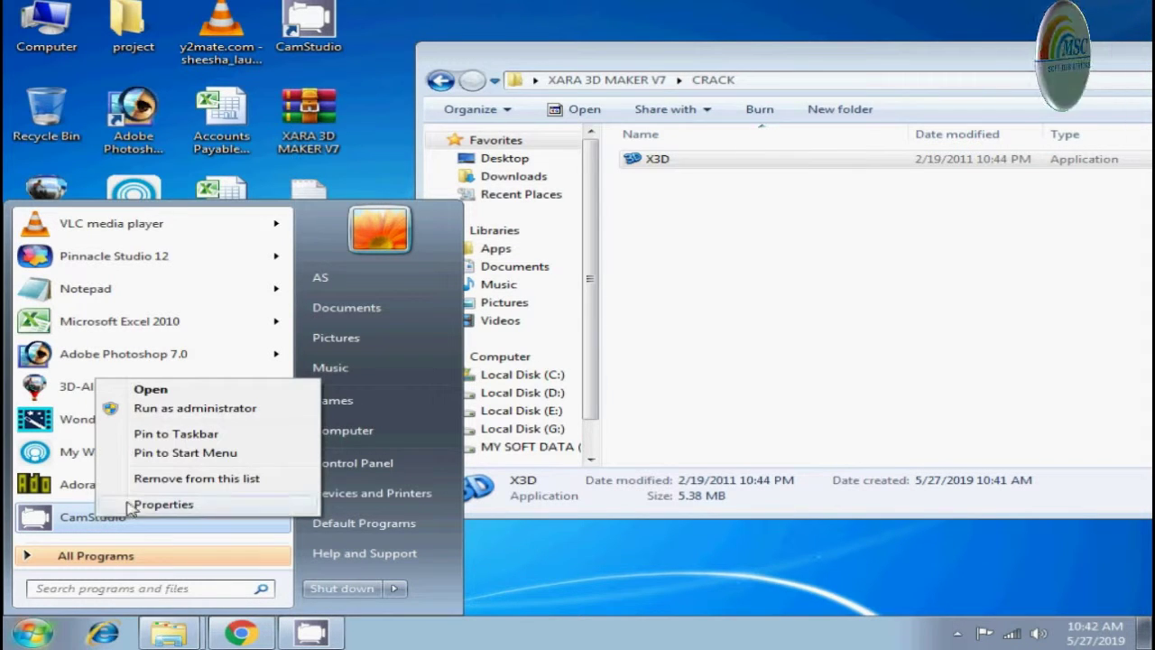
left_click(171, 504)
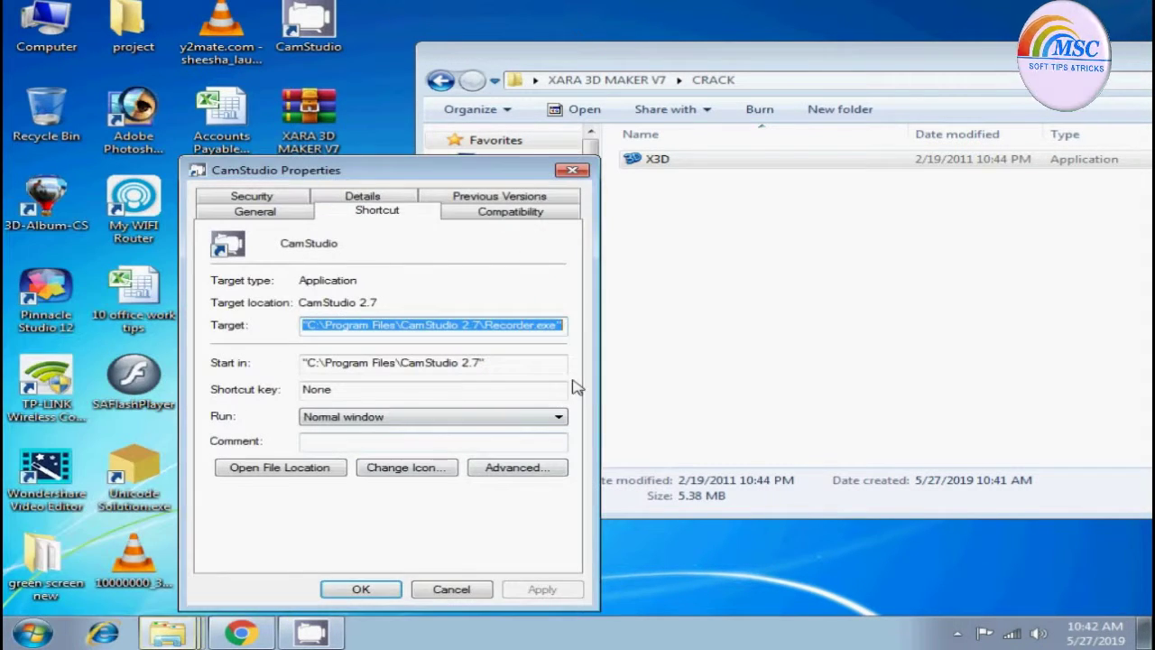
left_click(271, 469)
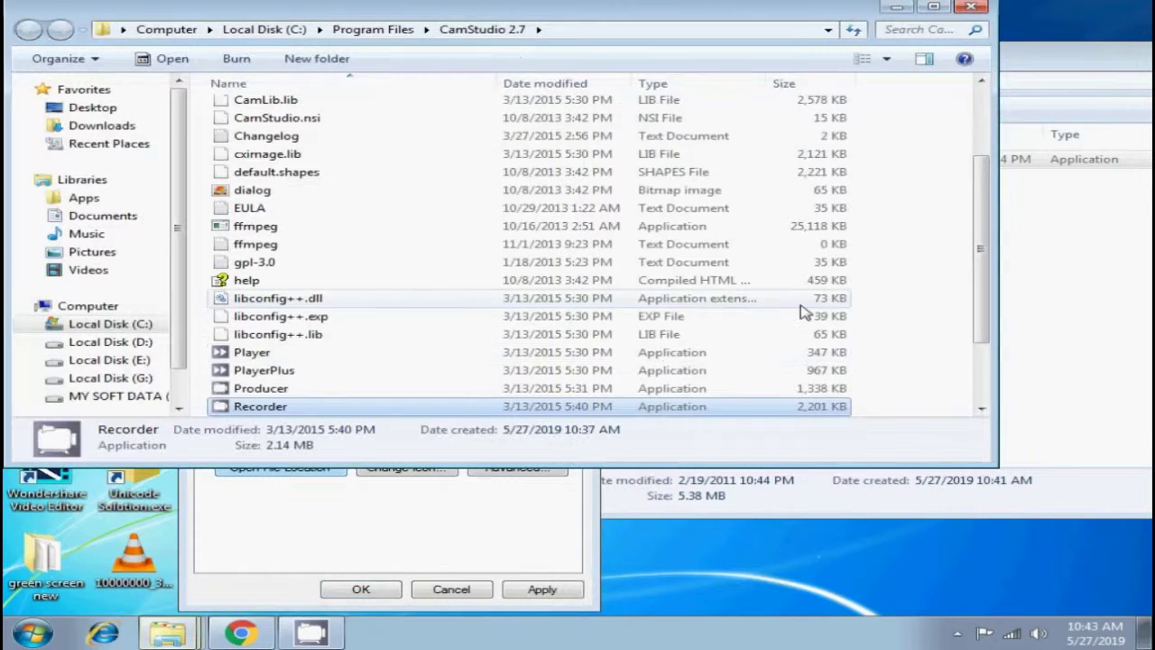
left_click(934, 230)
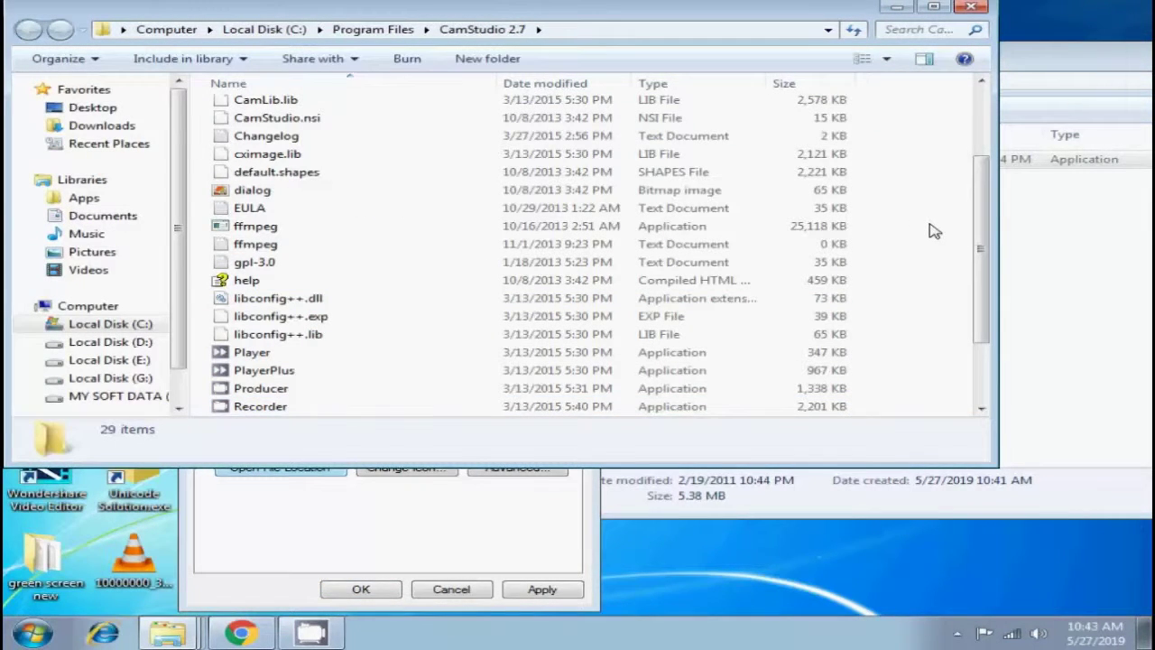
left_click(976, 10)
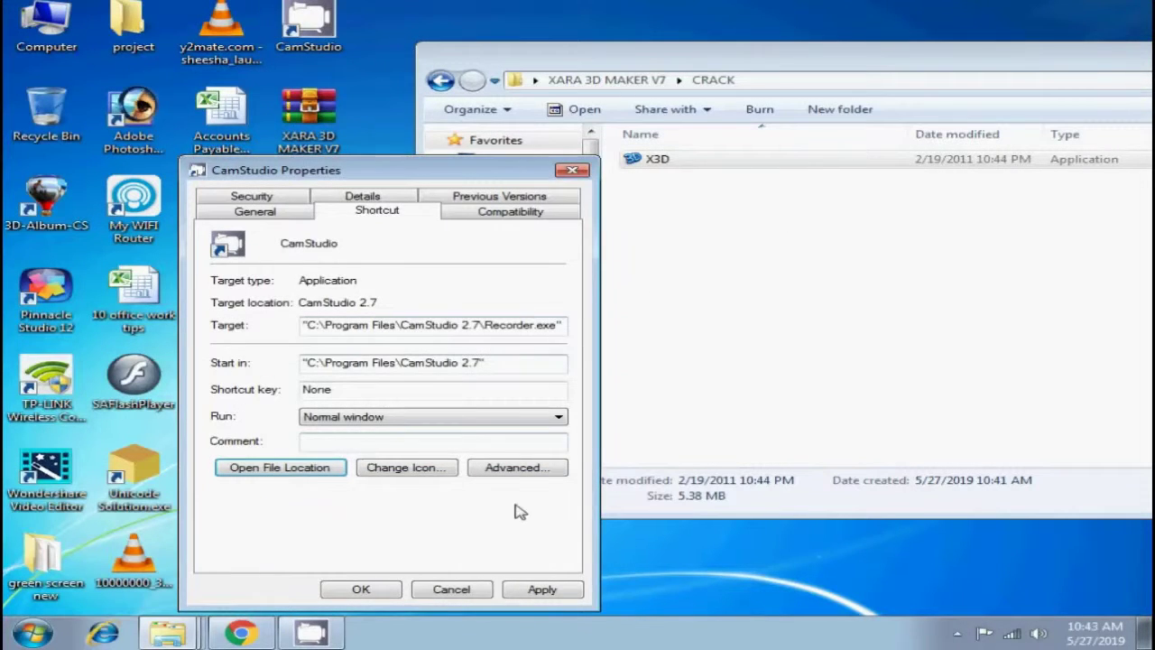
left_click(456, 596)
left_click(29, 634)
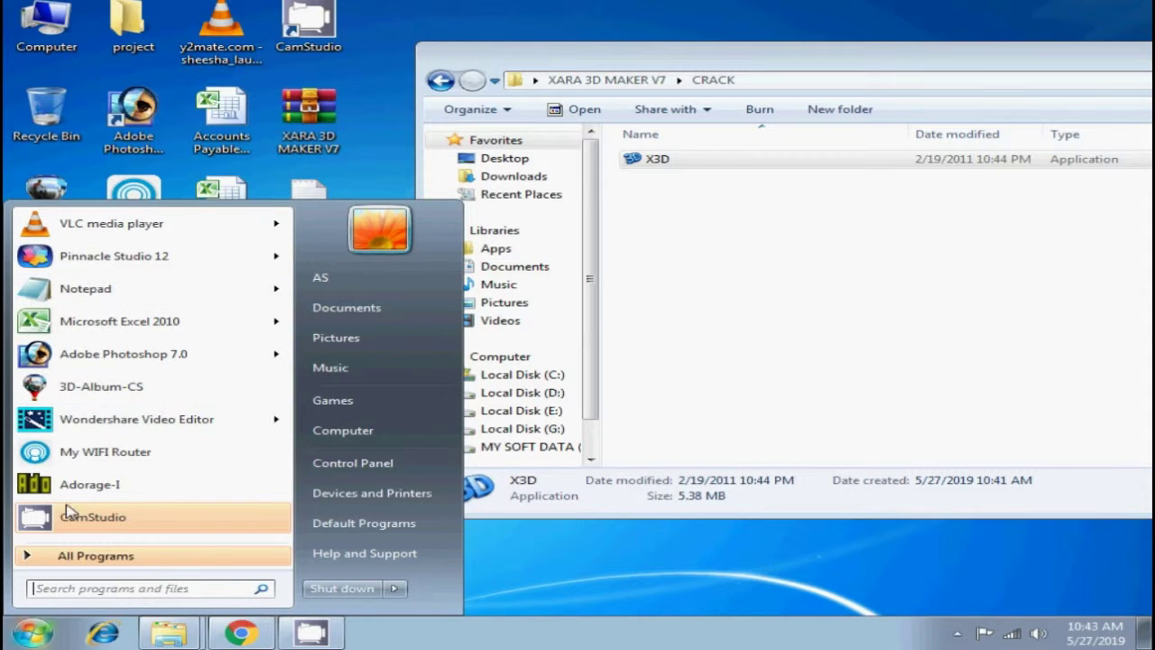
Scroll All Programs down to the Xara folder and expand it.
left_click(42, 559)
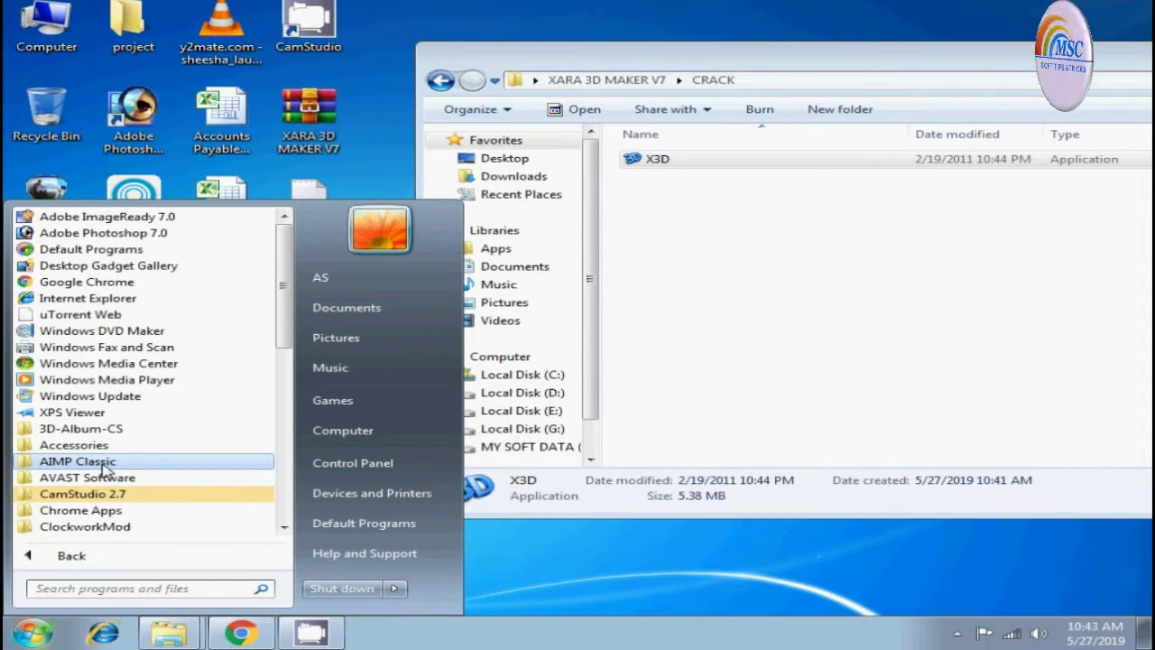
scroll(104, 466, "down", 1)
scroll(104, 466, "down", 1)
scroll(104, 469, "down", 1)
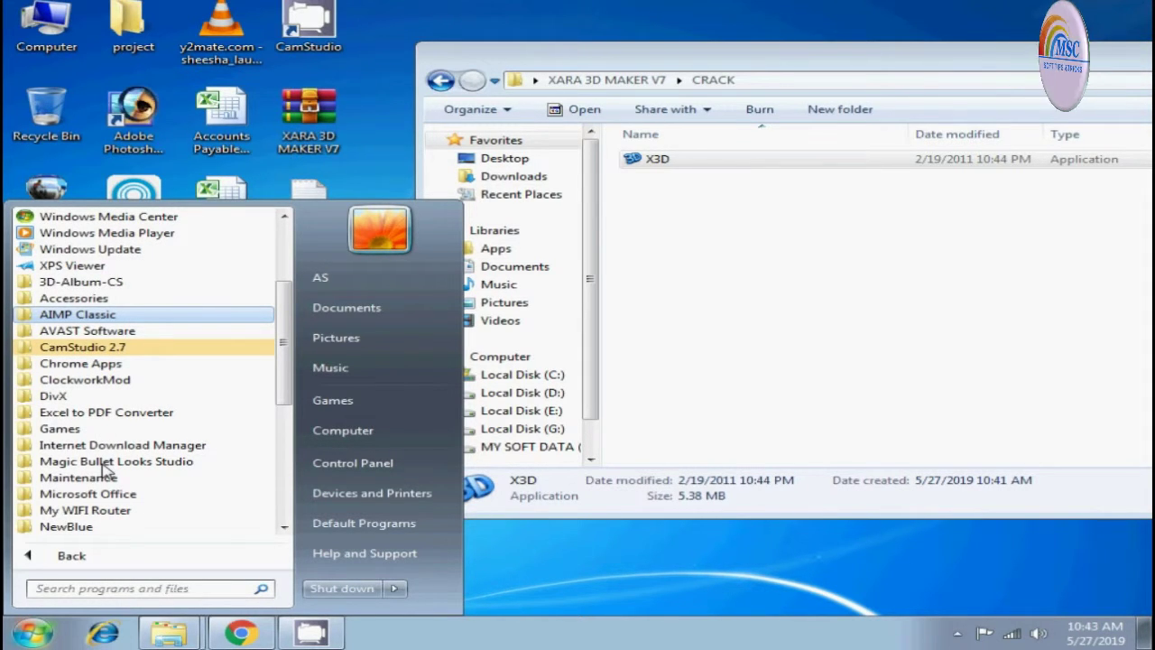
scroll(104, 466, "down", 1)
scroll(104, 466, "down", 1)
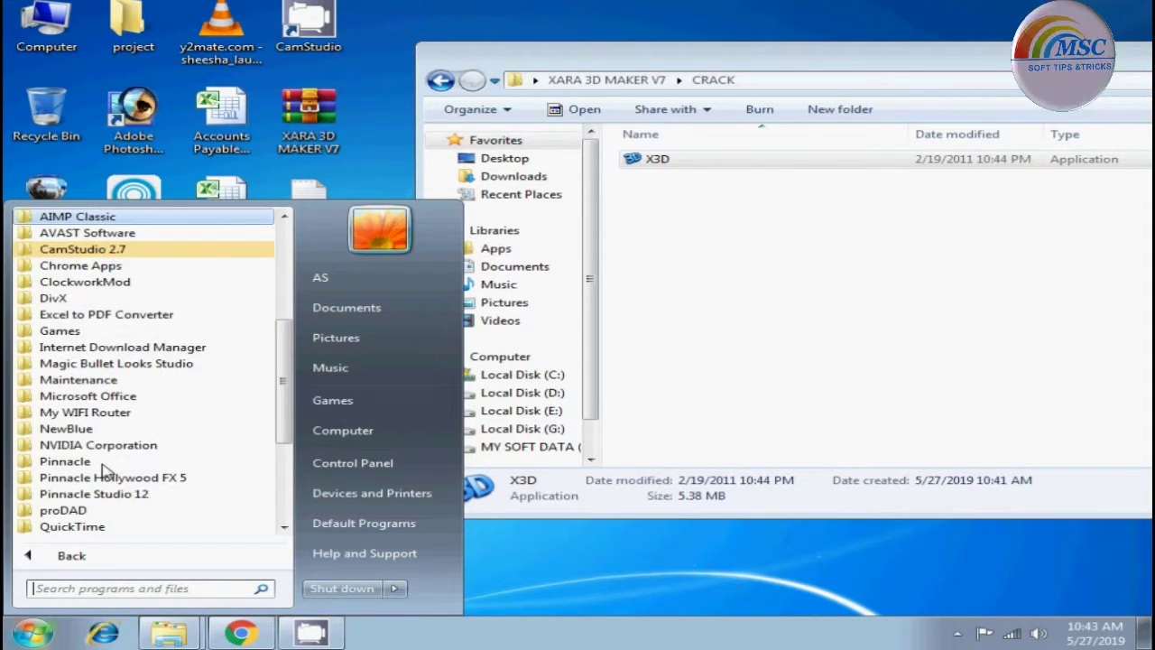
scroll(104, 469, "down", 2)
scroll(103, 469, "down", 1)
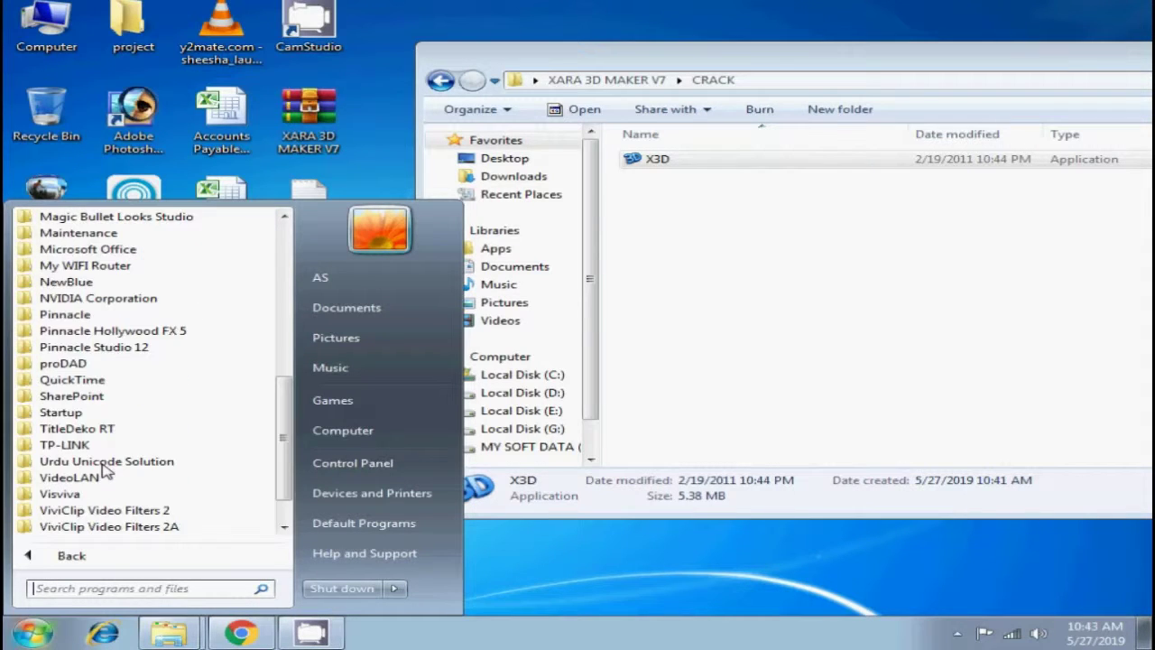
scroll(104, 467, "down", 1)
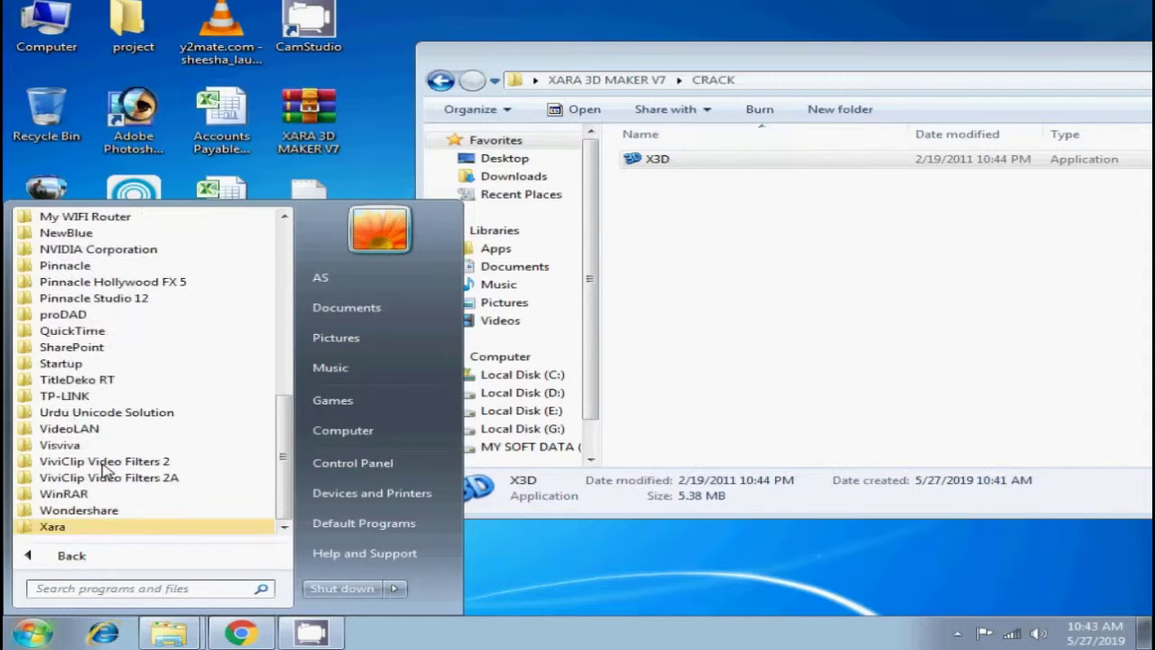
left_click(54, 527)
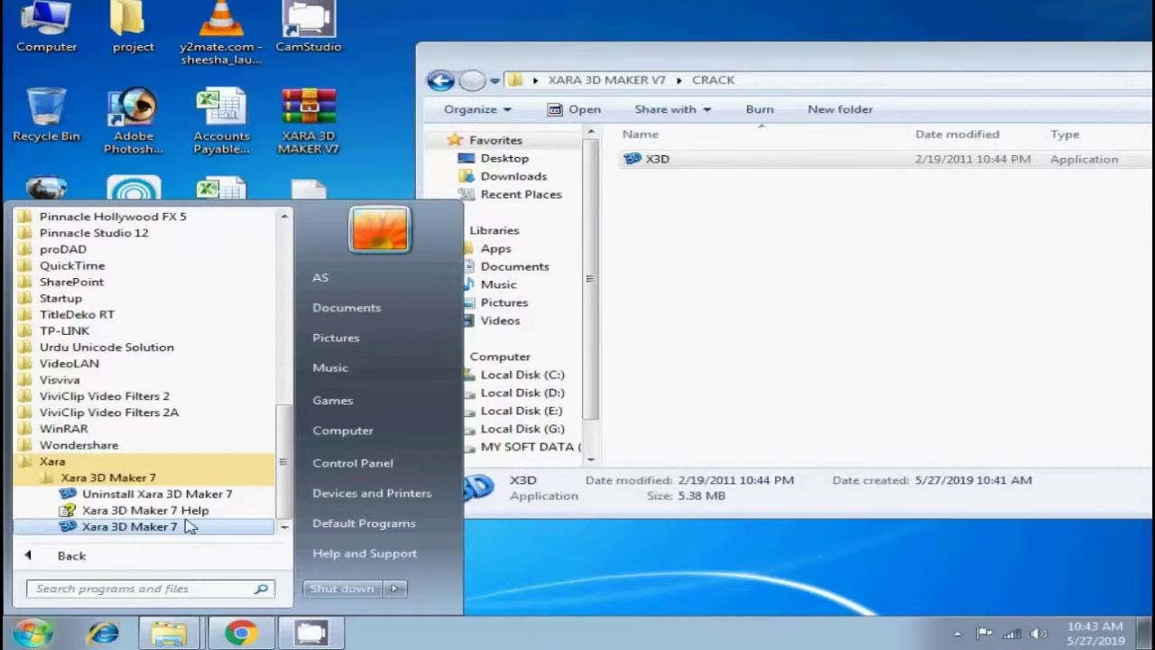
Open Xara 3D Maker 7's file location from its shortcut Properties.
right_click(131, 528)
left_click(219, 514)
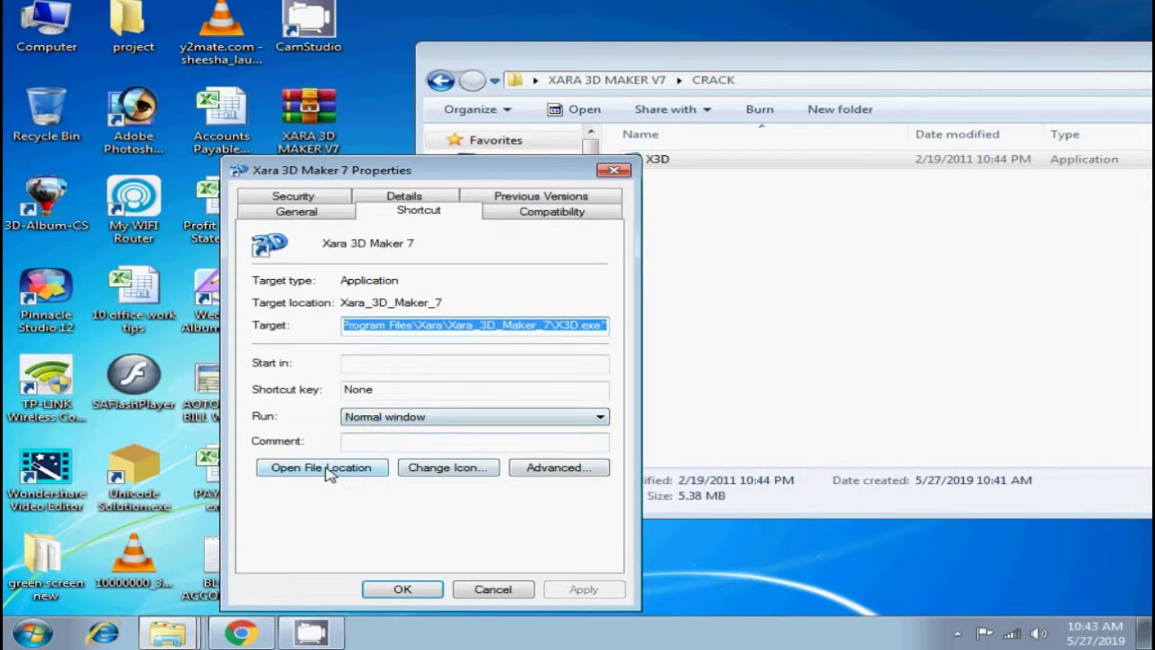
left_click(321, 467)
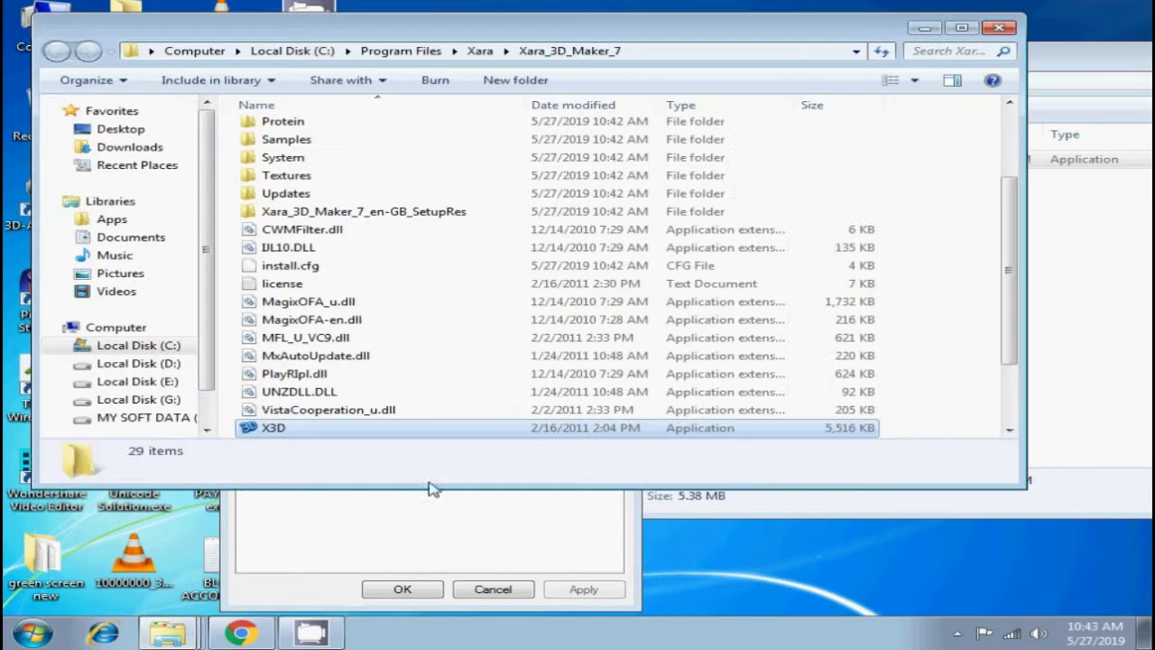
Paste X3D into Xara_3D_Maker_7 with Copy and Replace, then close the folder and Properties.
right_click(956, 169)
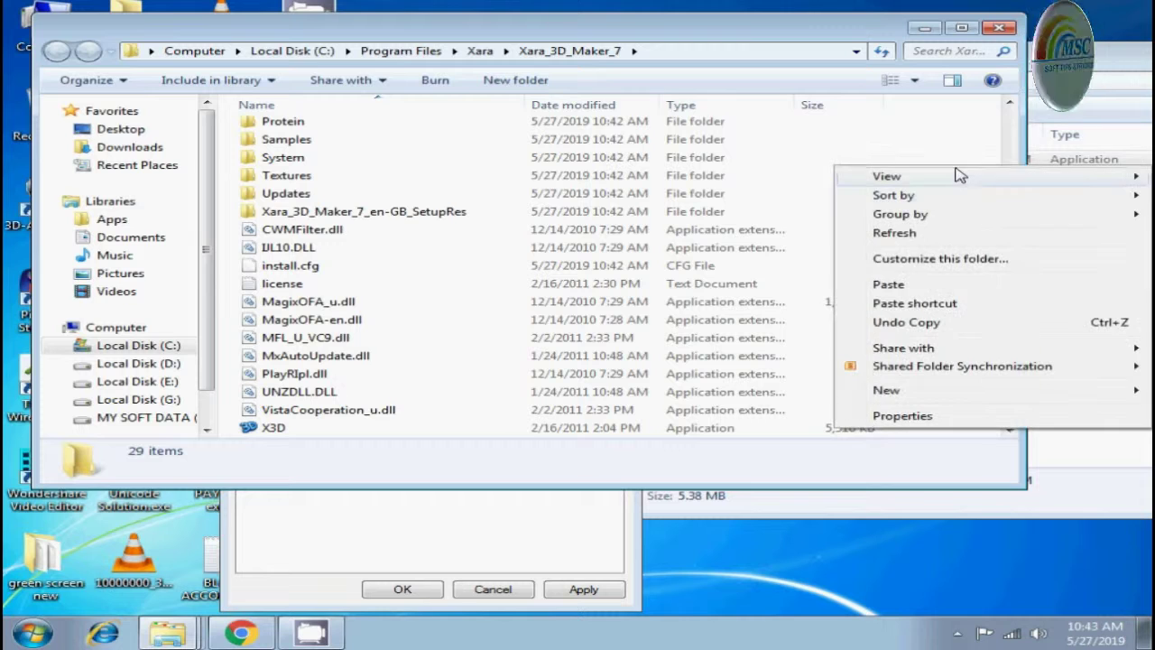
left_click(922, 285)
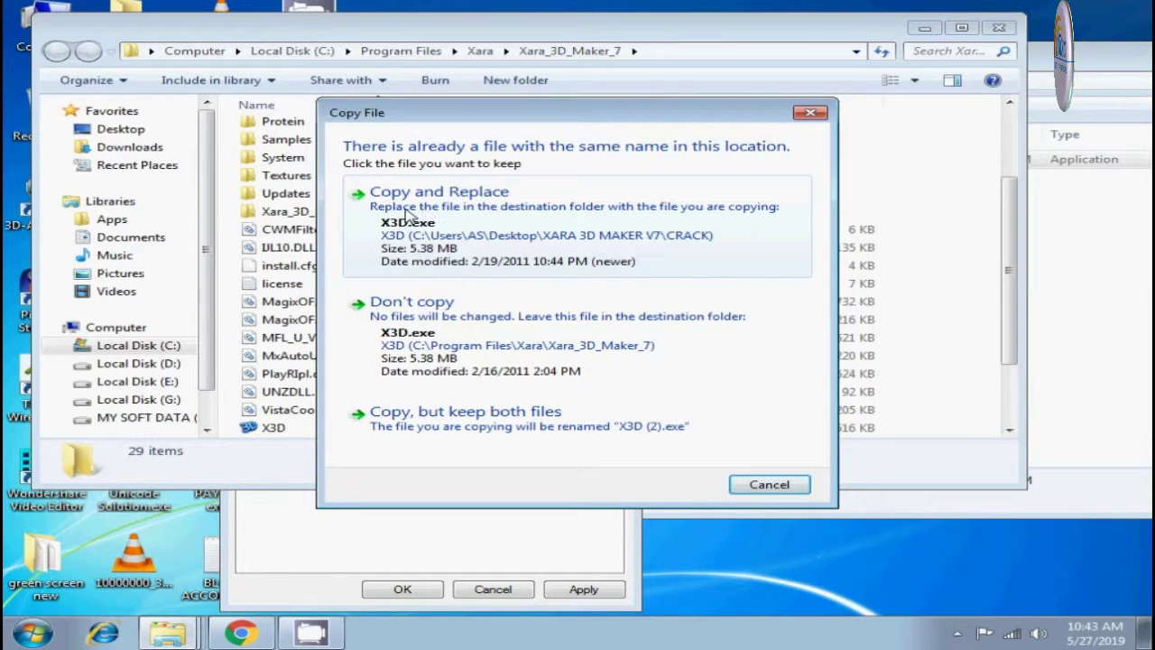
left_click(406, 213)
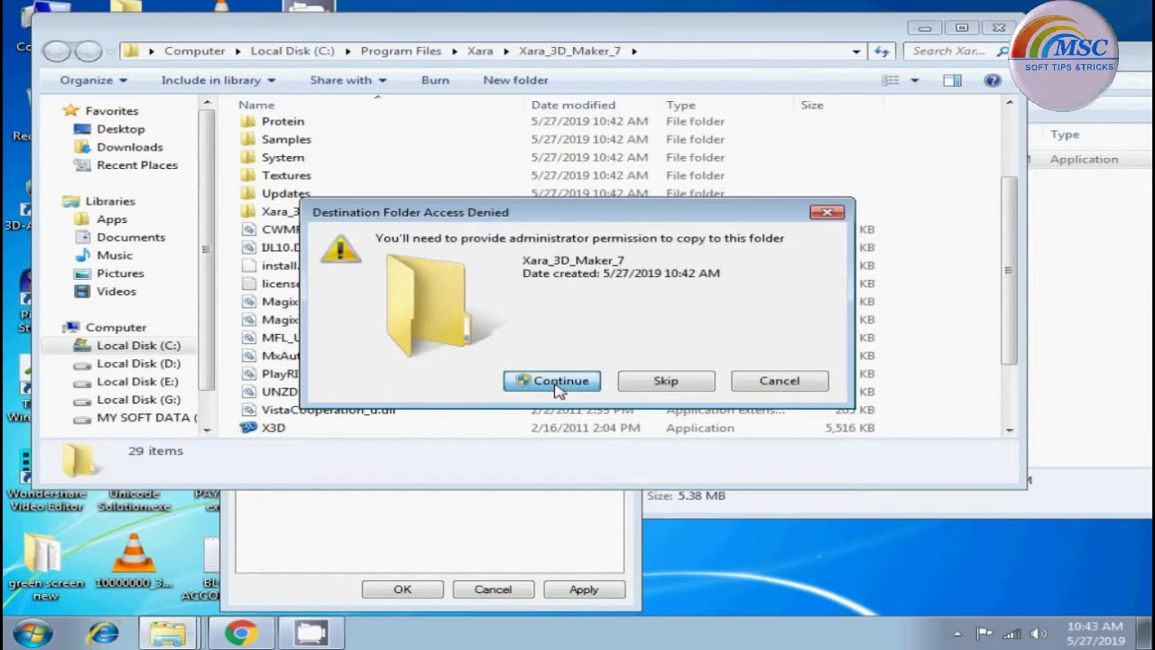
left_click(559, 382)
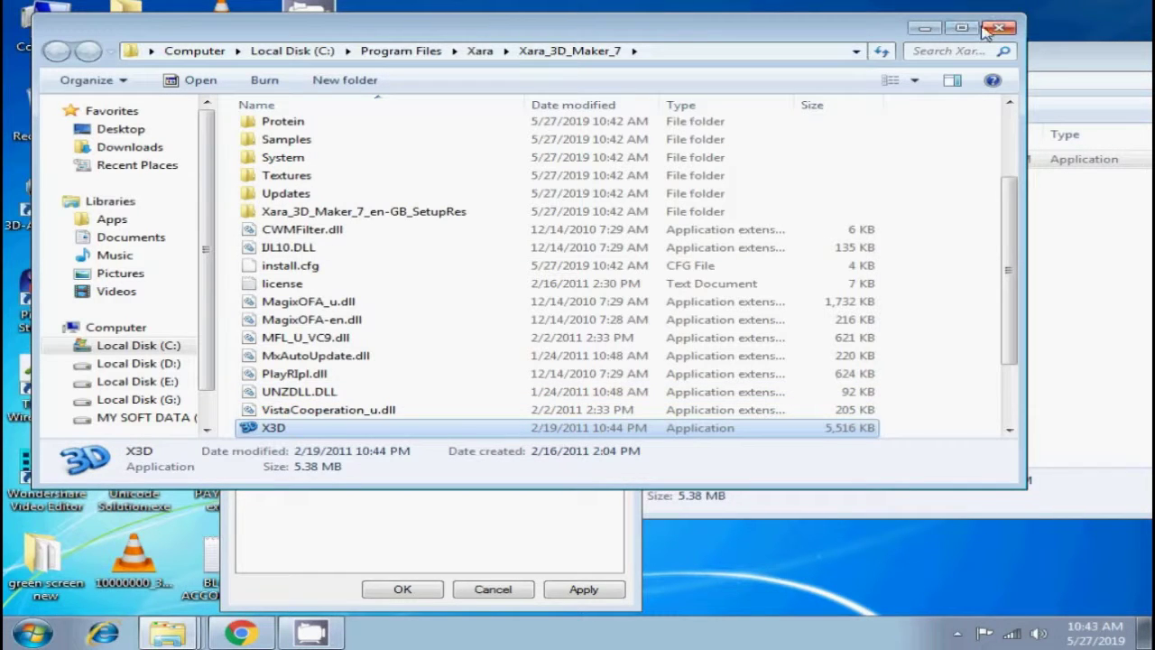
left_click(997, 28)
key("Escape")
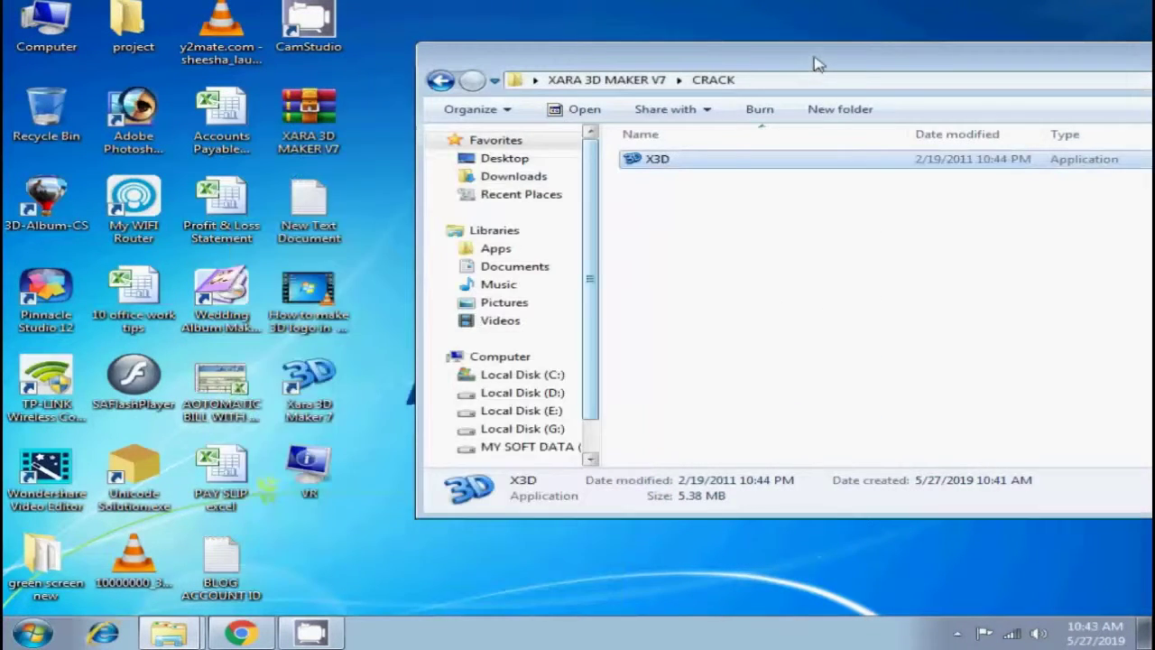
left_click_drag(815, 64, 538, 112)
Close the CRACK folder window and refresh the desktop.
left_click(1108, 106)
right_click(597, 168)
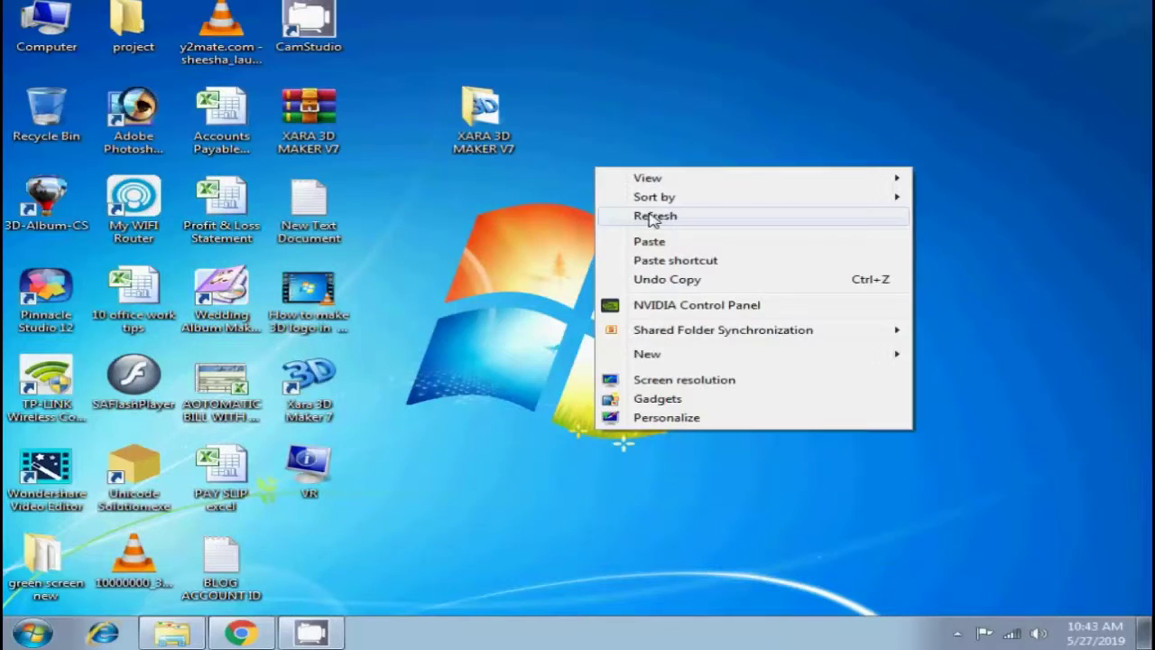
left_click(652, 217)
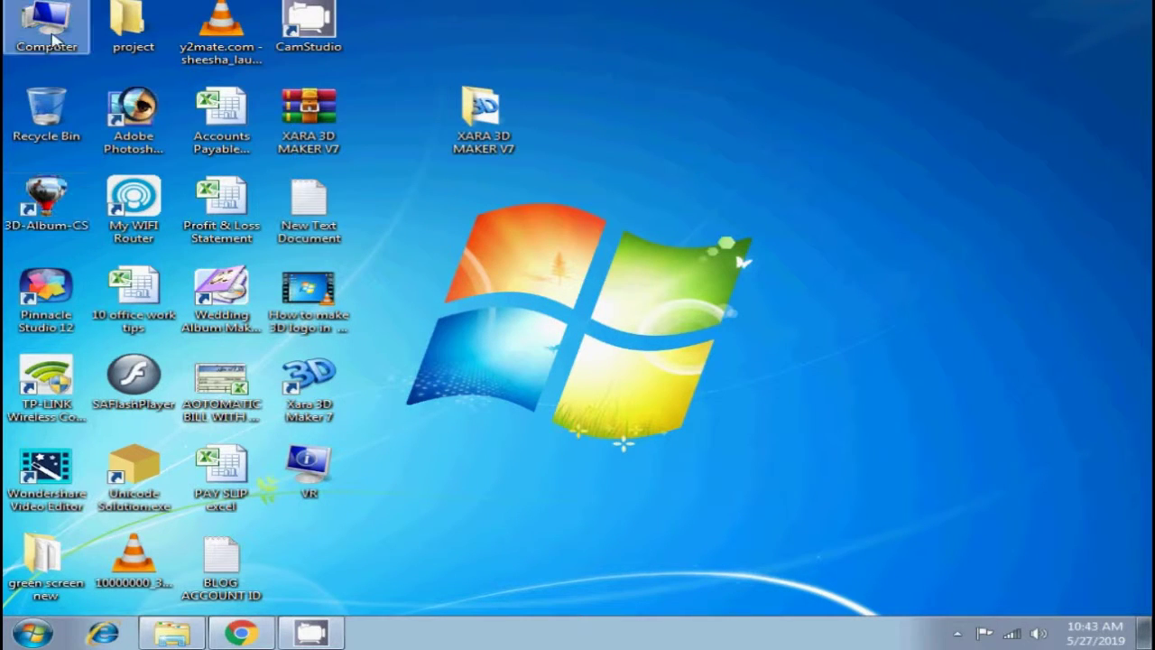
Launch Xara 3D Maker 7 from Start > All Programs > Xara > Xara 3D Maker 7.
left_click(31, 635)
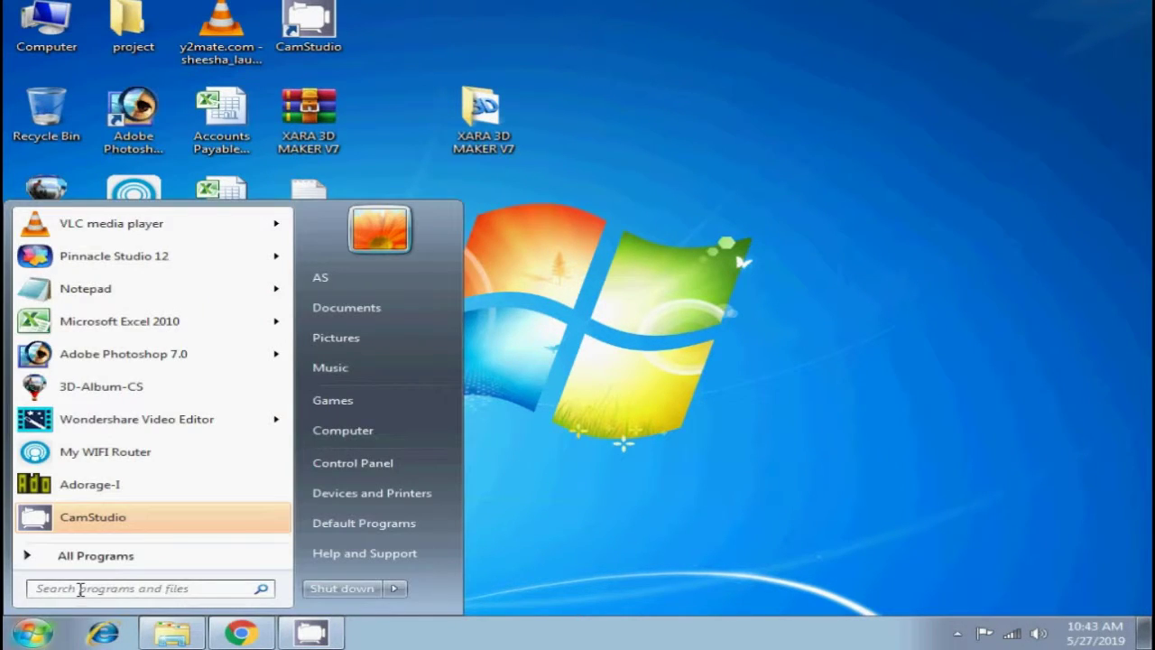
left_click(27, 557)
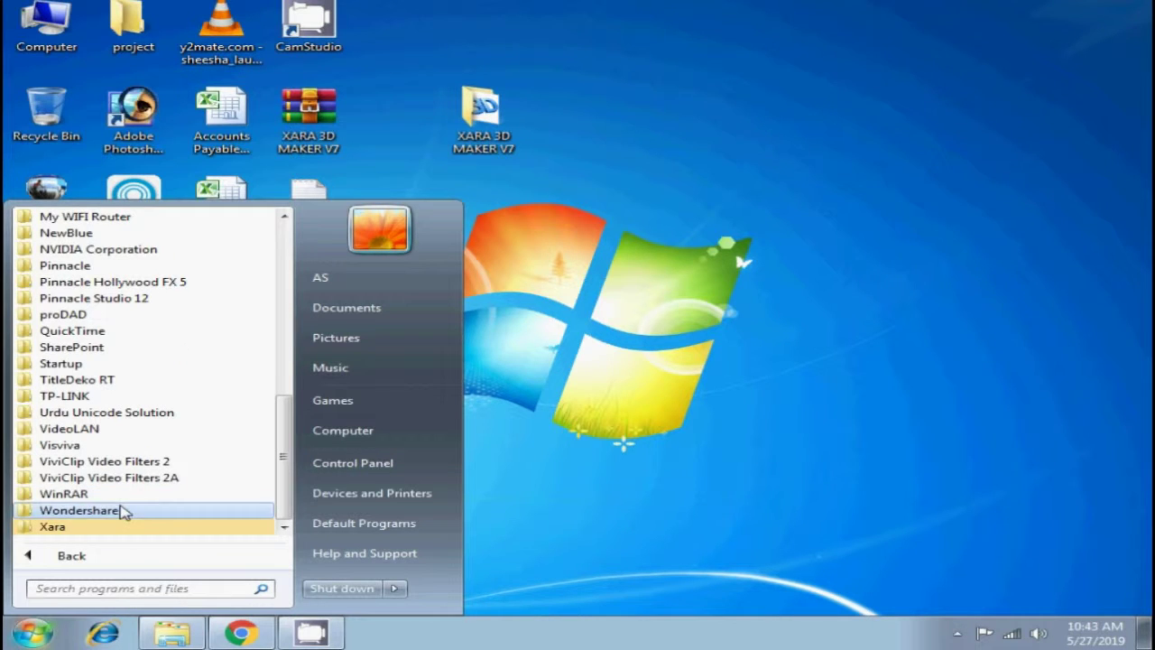
left_click(79, 525)
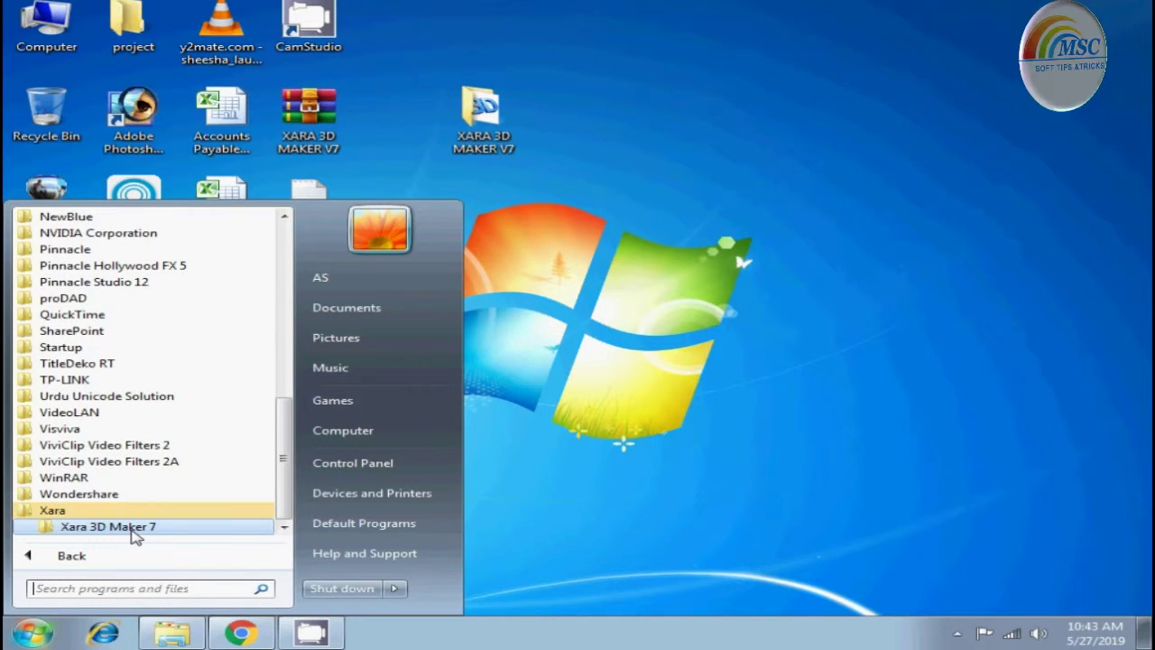
left_click(134, 532)
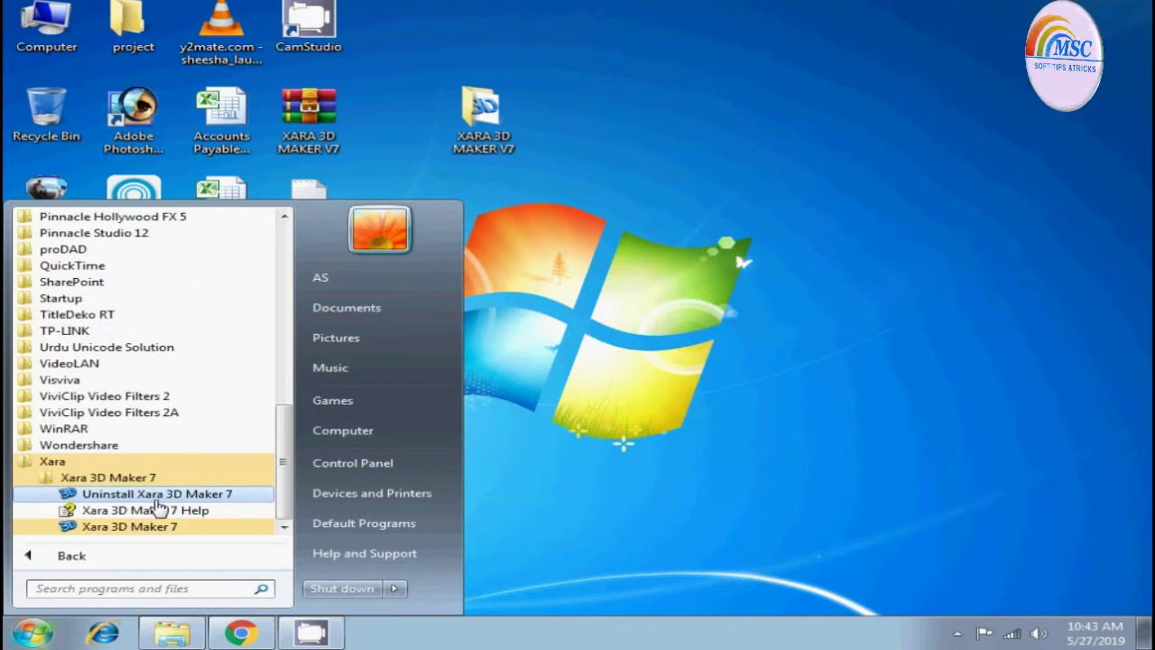
left_click(104, 528)
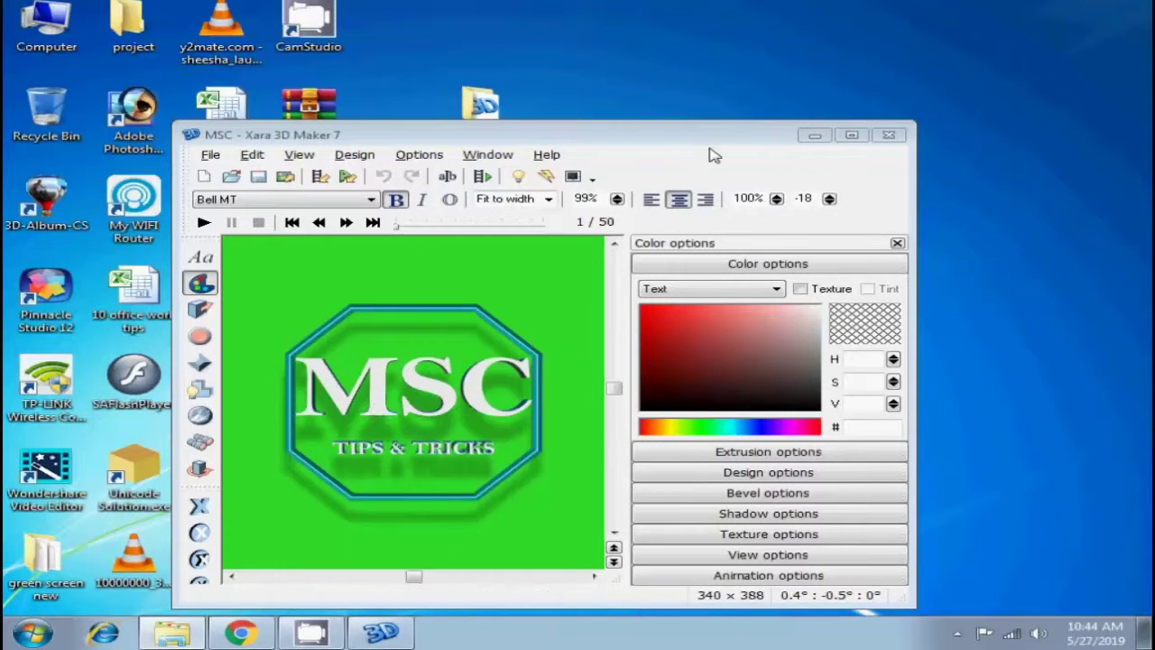
Maximize Xara 3D Maker and play the MSC logo's 50-frame animation twice.
left_click_drag(714, 134, 730, 49)
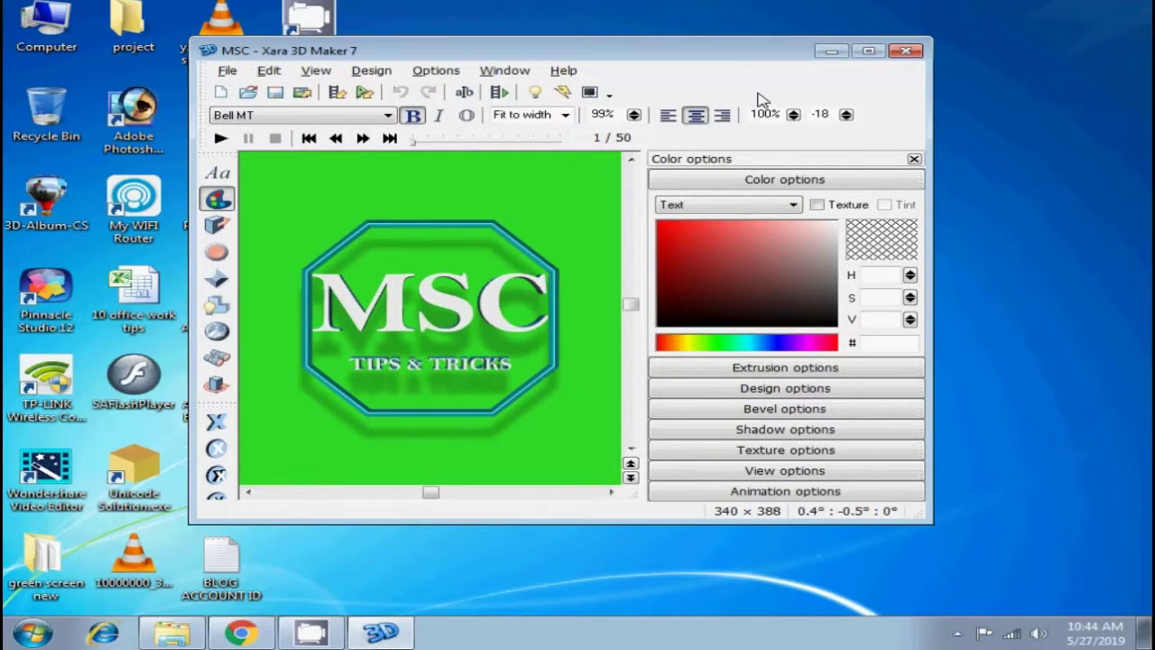
left_click(869, 51)
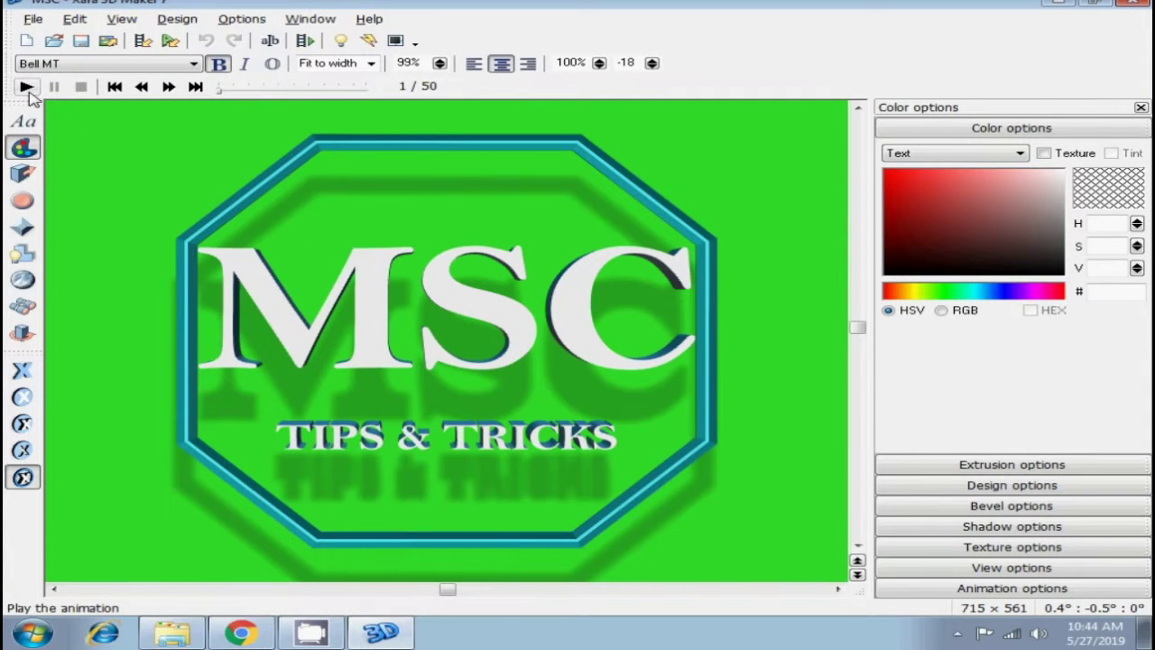
left_click(26, 87)
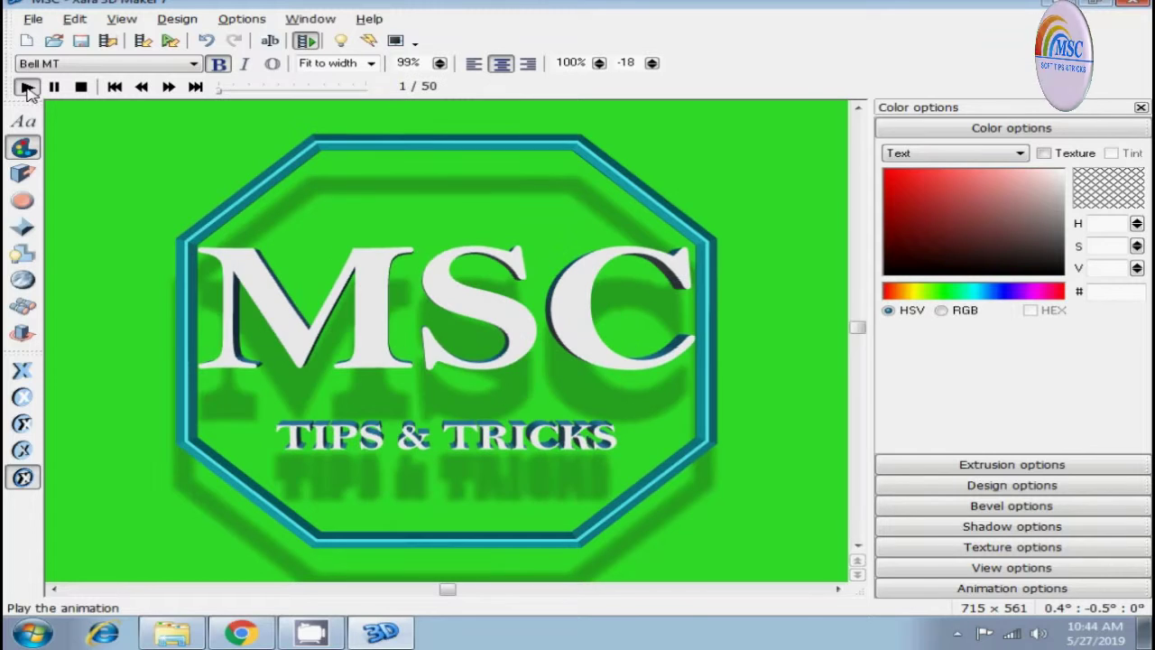
left_click(27, 86)
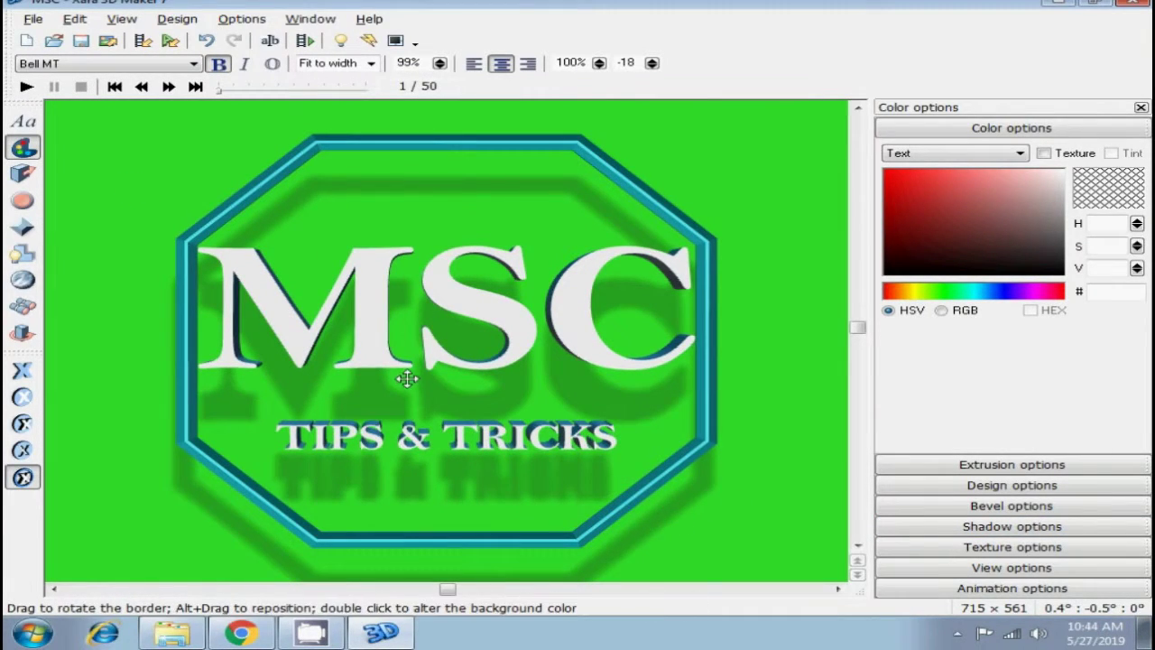
left_click(33, 18)
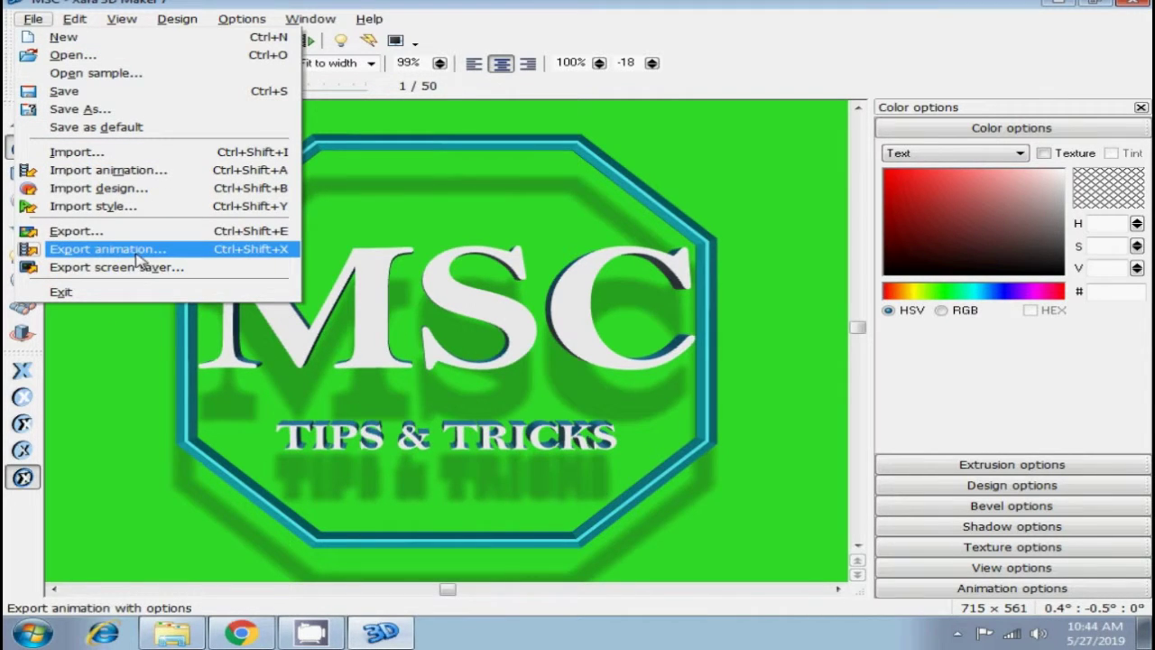
Export the logo animation as AVI file as12 on the Desktop with the current AVI settings.
left_click(127, 257)
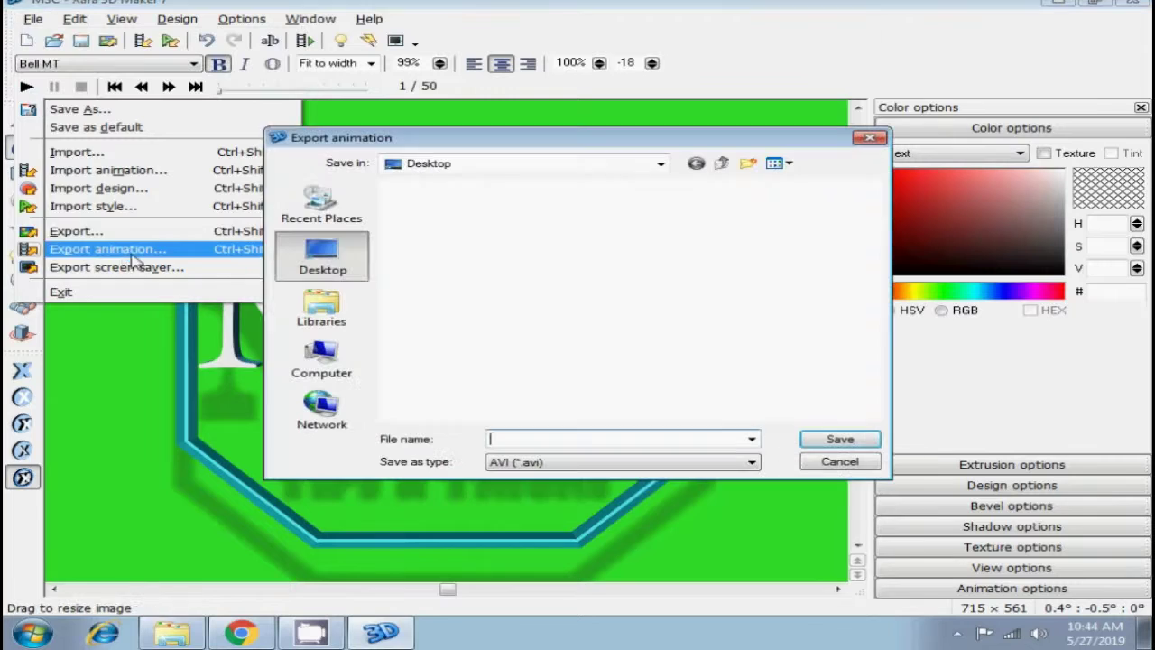
left_click(595, 462)
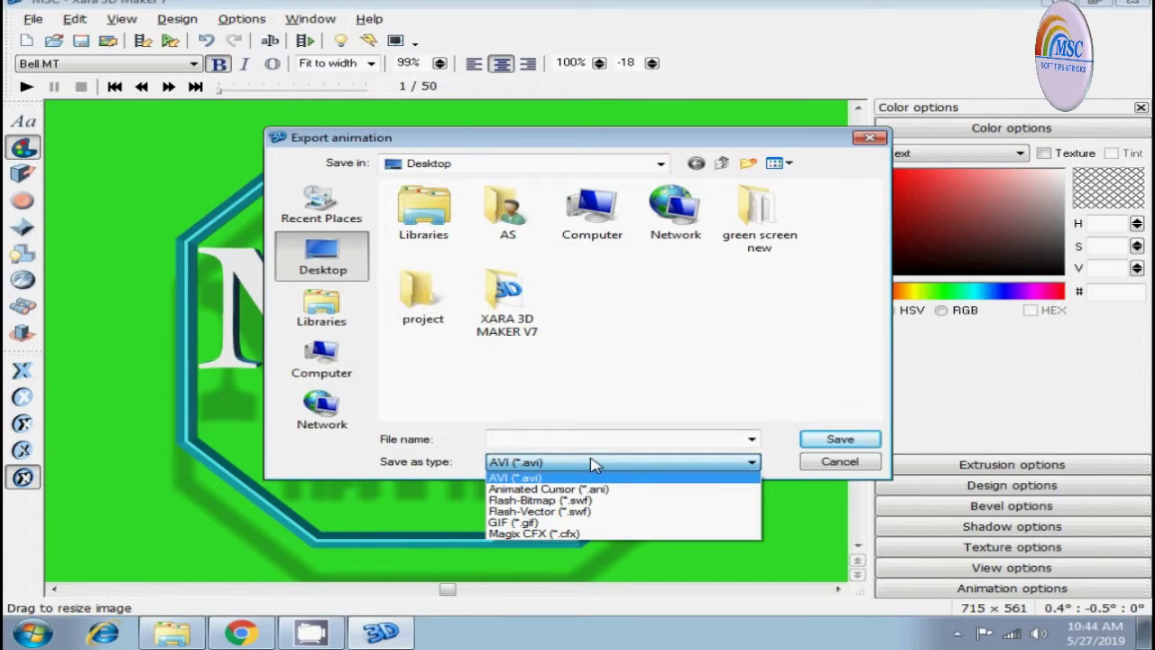
left_click(549, 468)
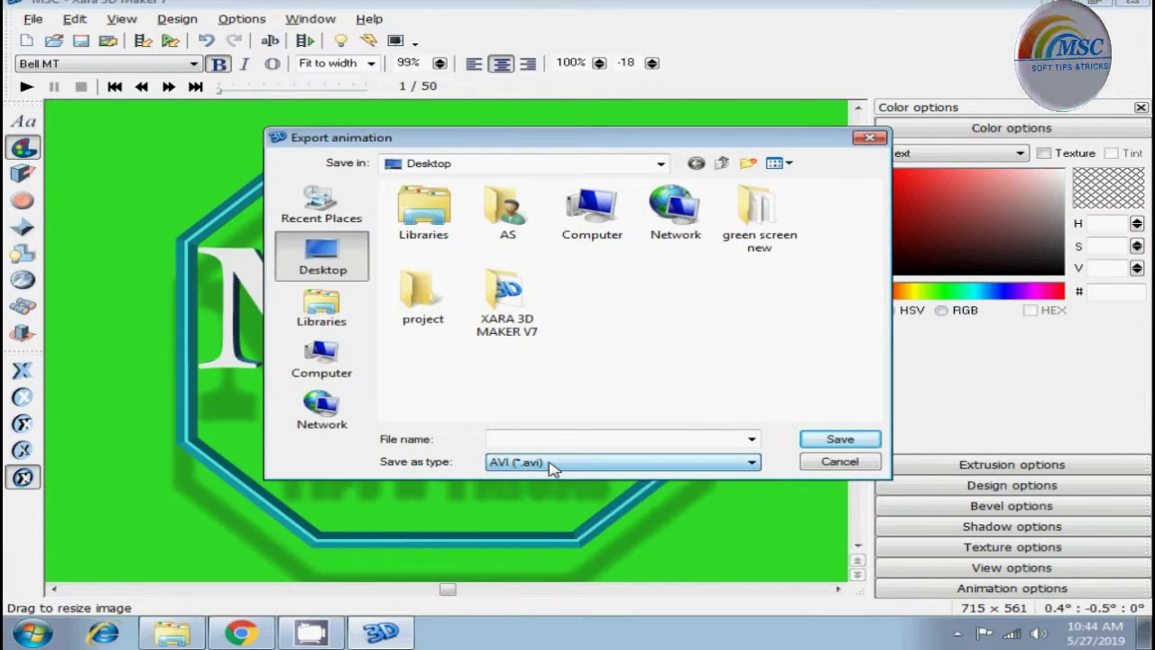
left_click(551, 439)
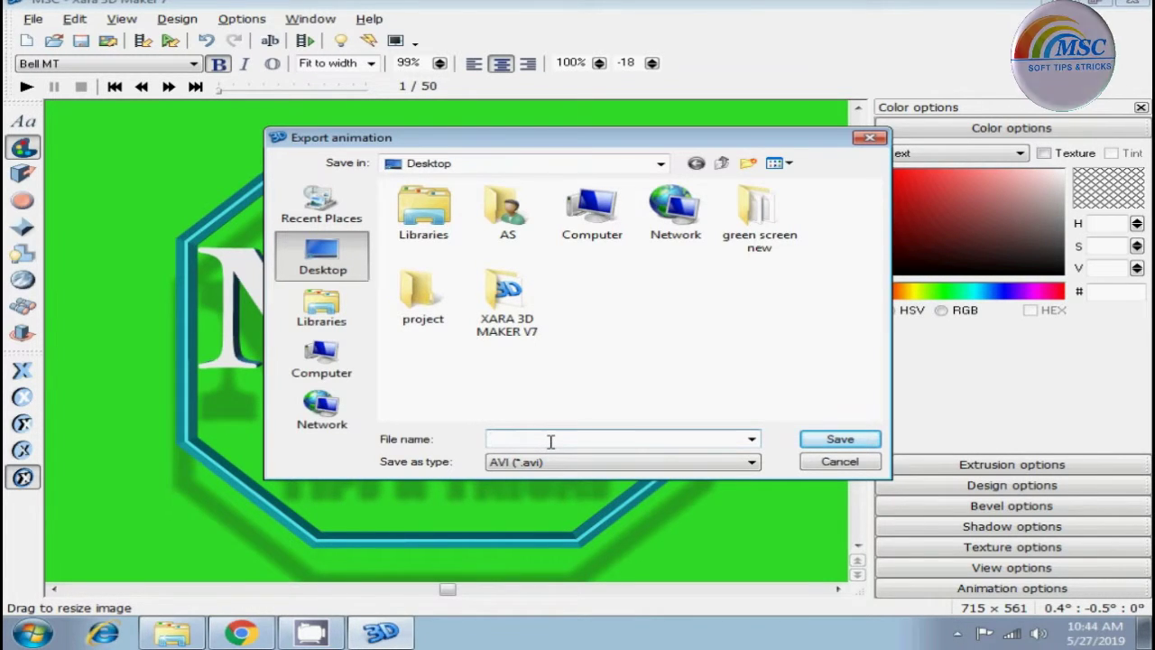
type("as12")
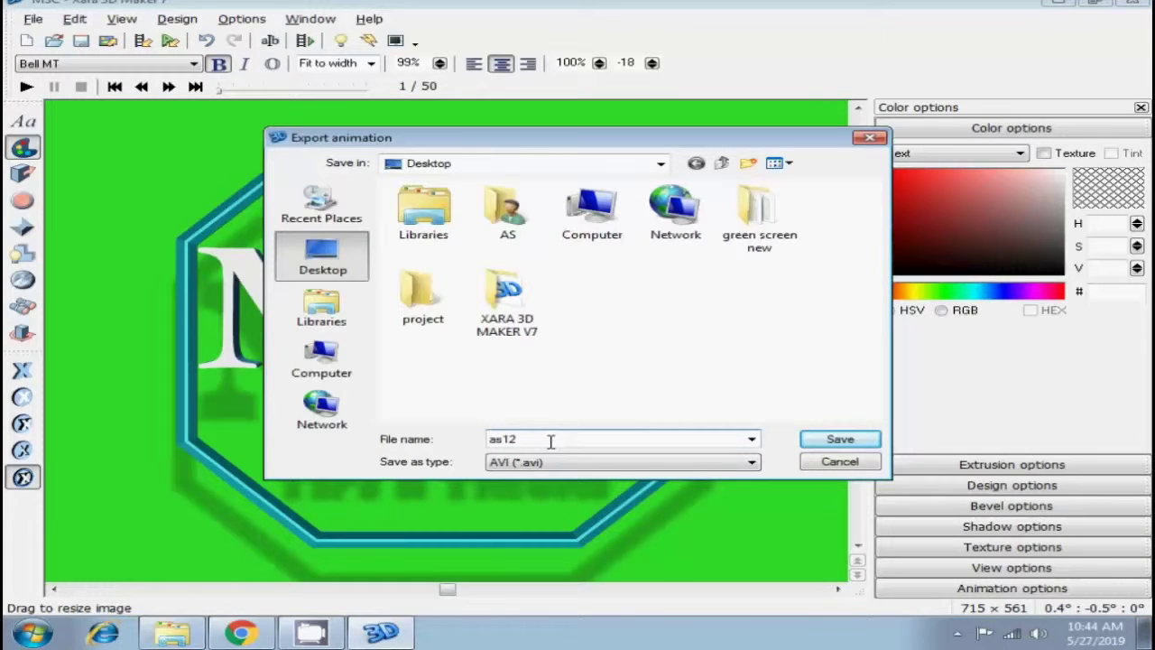
left_click(839, 442)
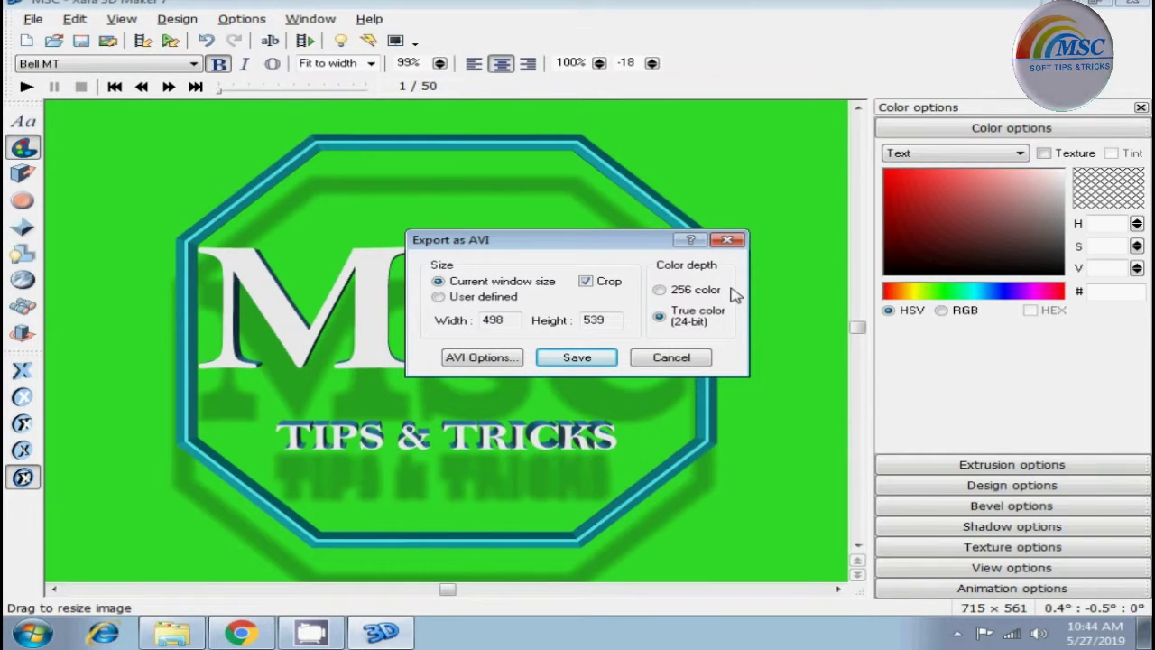
left_click(578, 358)
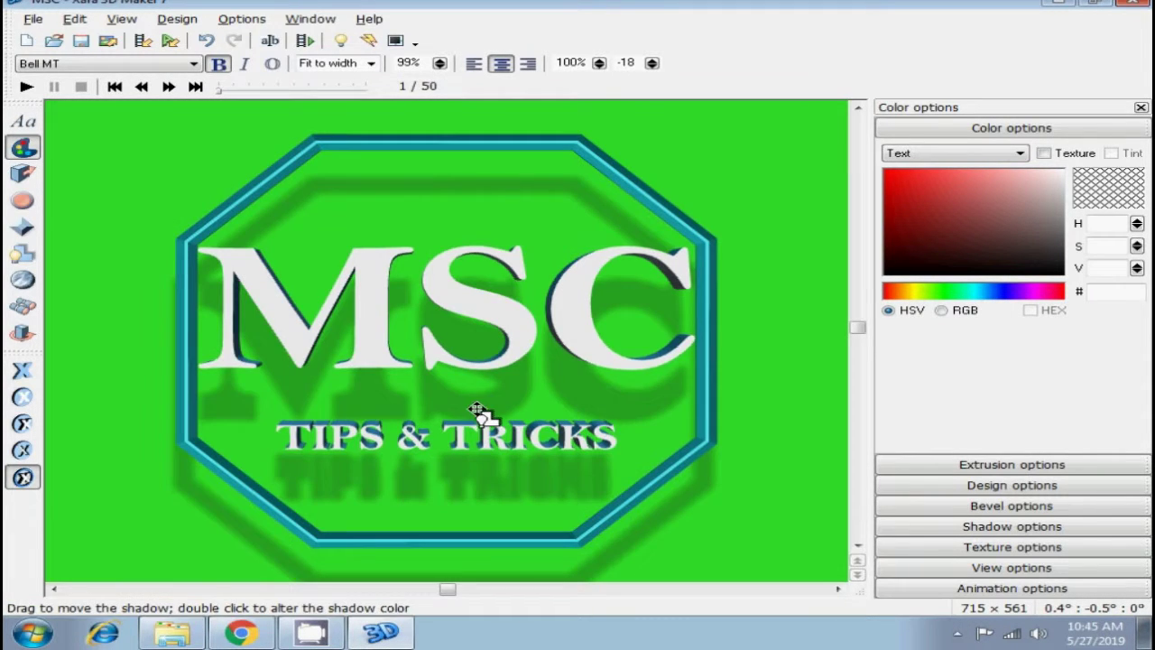
Close Xara 3D Maker, refresh the desktop, and play as12.avi in VLC to check it.
left_click(1139, 7)
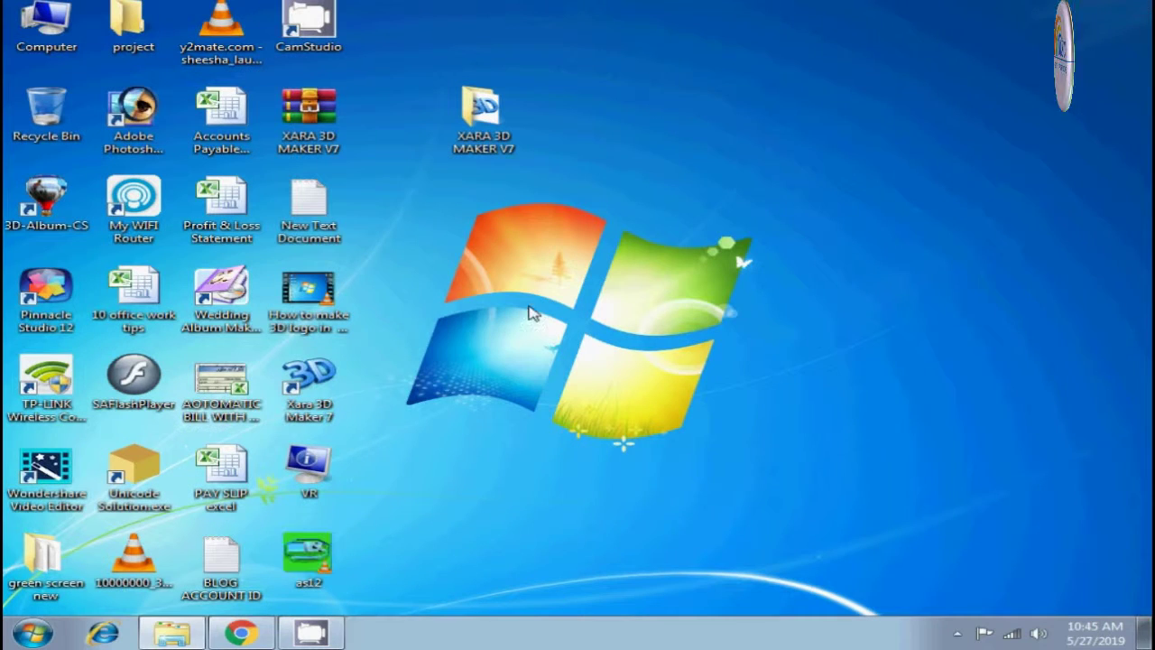
right_click(527, 304)
left_click(561, 354)
double_click(312, 559)
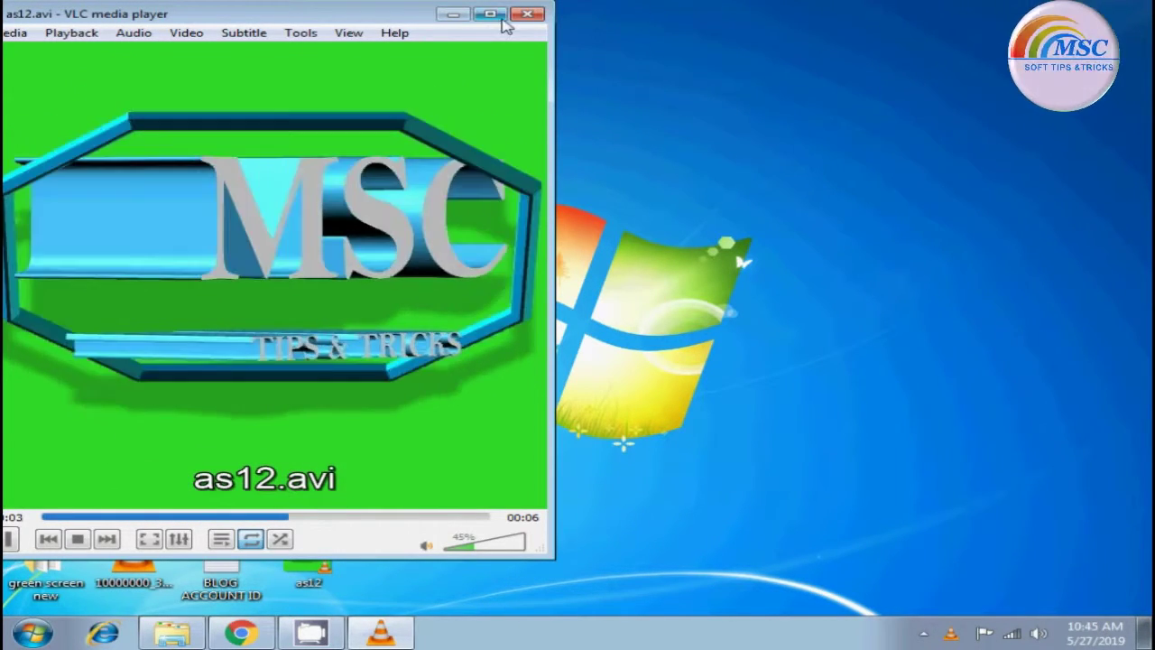
left_click(528, 14)
Refresh the desktop three times.
right_click(631, 195)
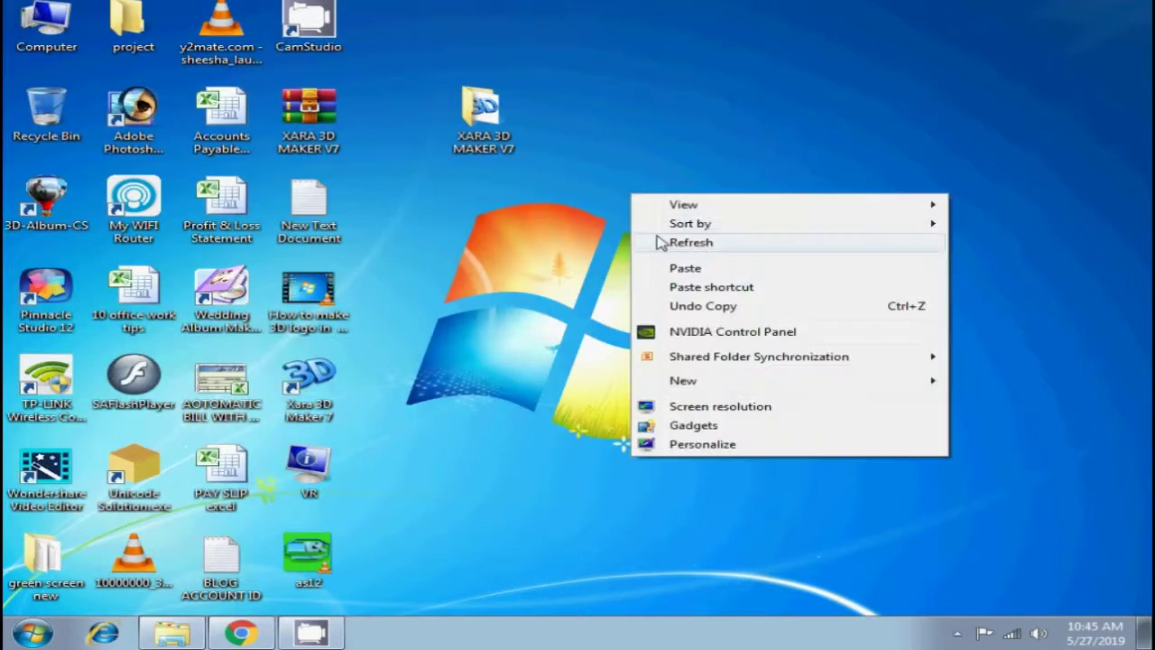
left_click(659, 246)
right_click(451, 255)
left_click(479, 301)
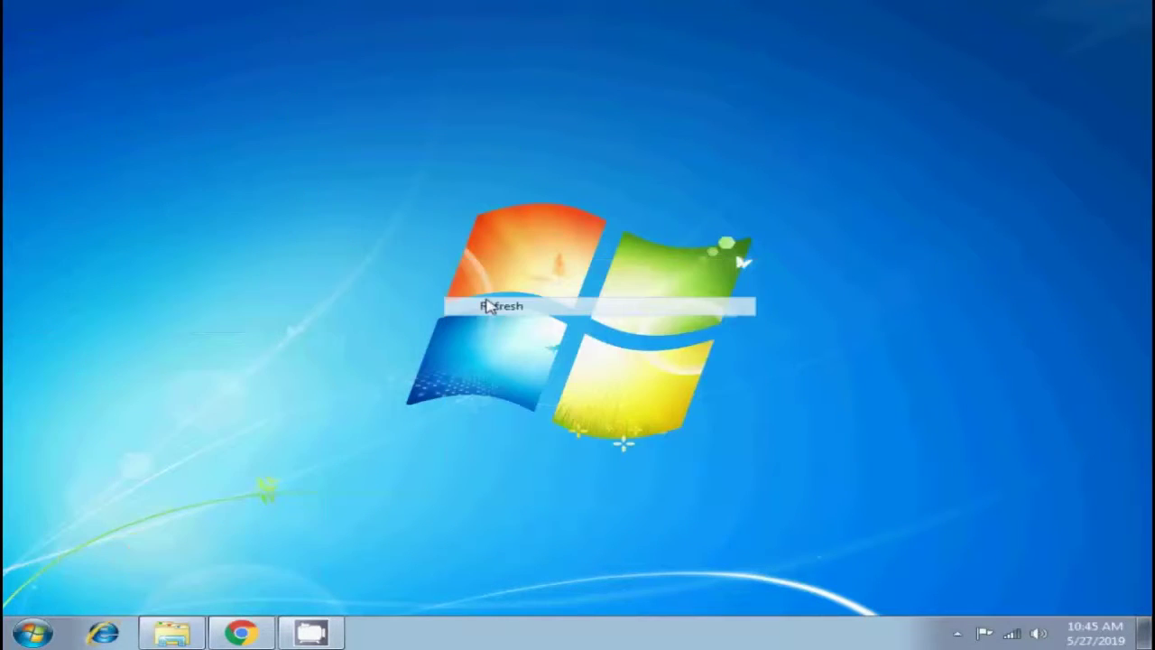
right_click(646, 204)
left_click(711, 255)
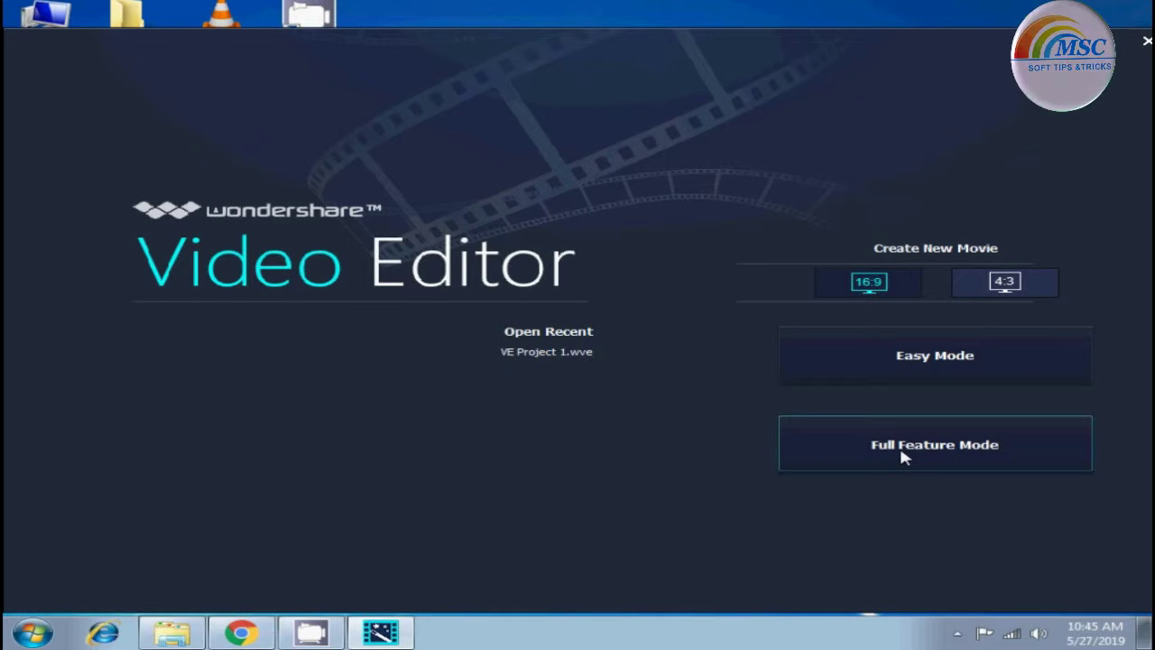
Enter Full Feature Mode and browse the albums to the Sample Video countdown clips.
left_click(901, 456)
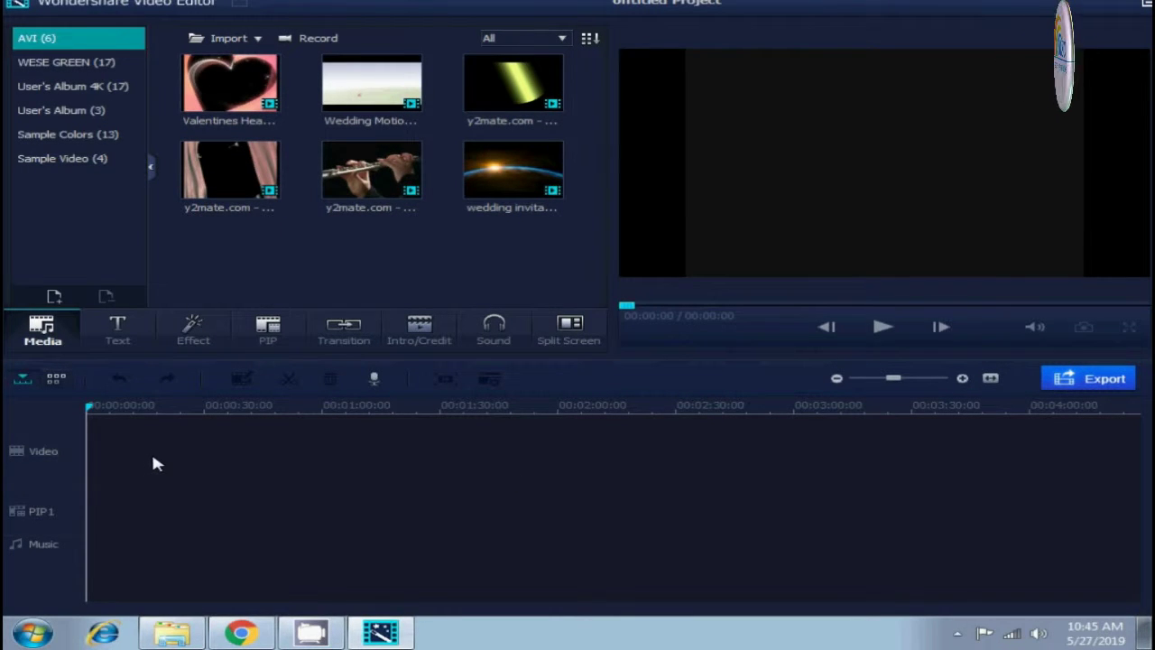
left_click(59, 62)
left_click(63, 88)
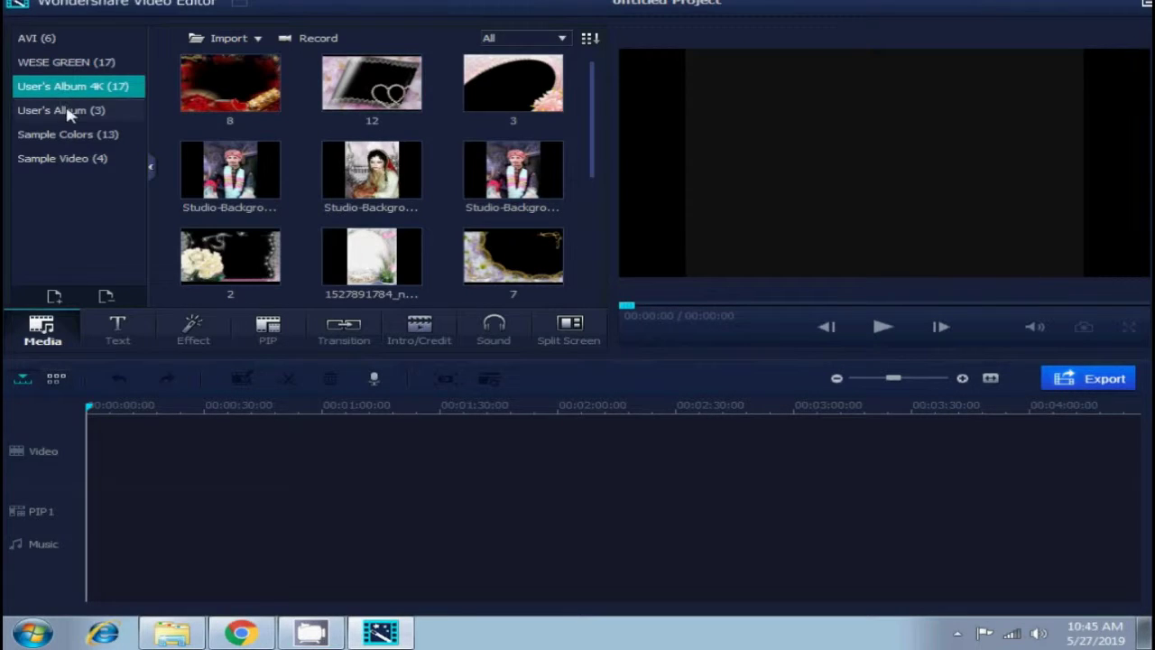
left_click(71, 118)
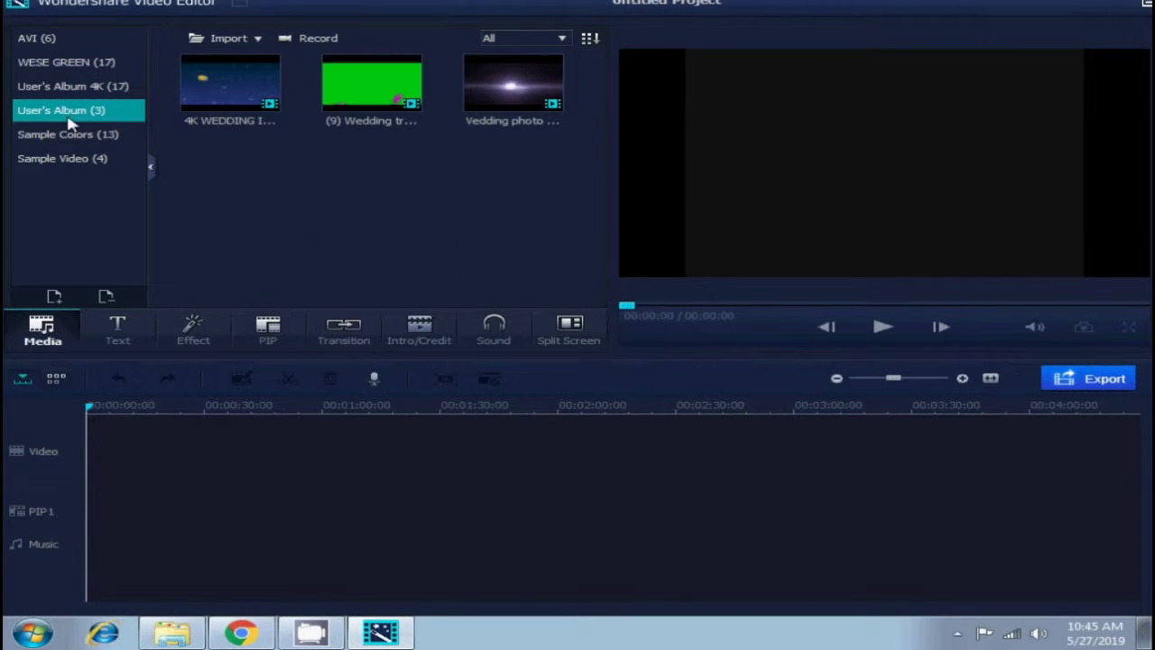
left_click(70, 135)
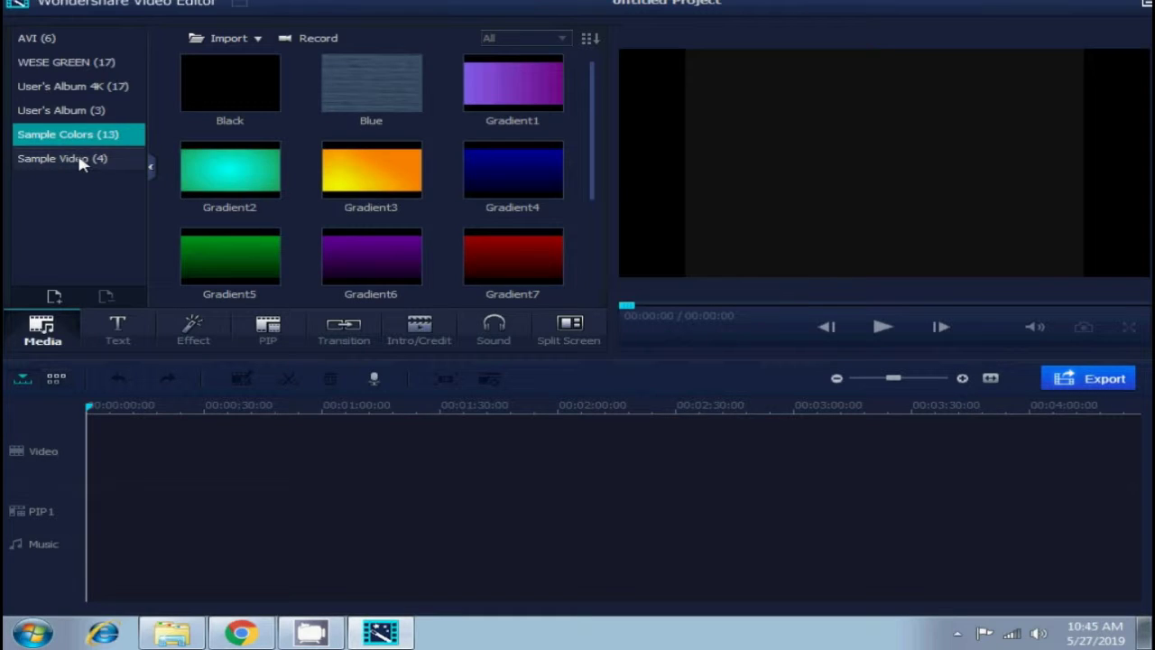
left_click(81, 161)
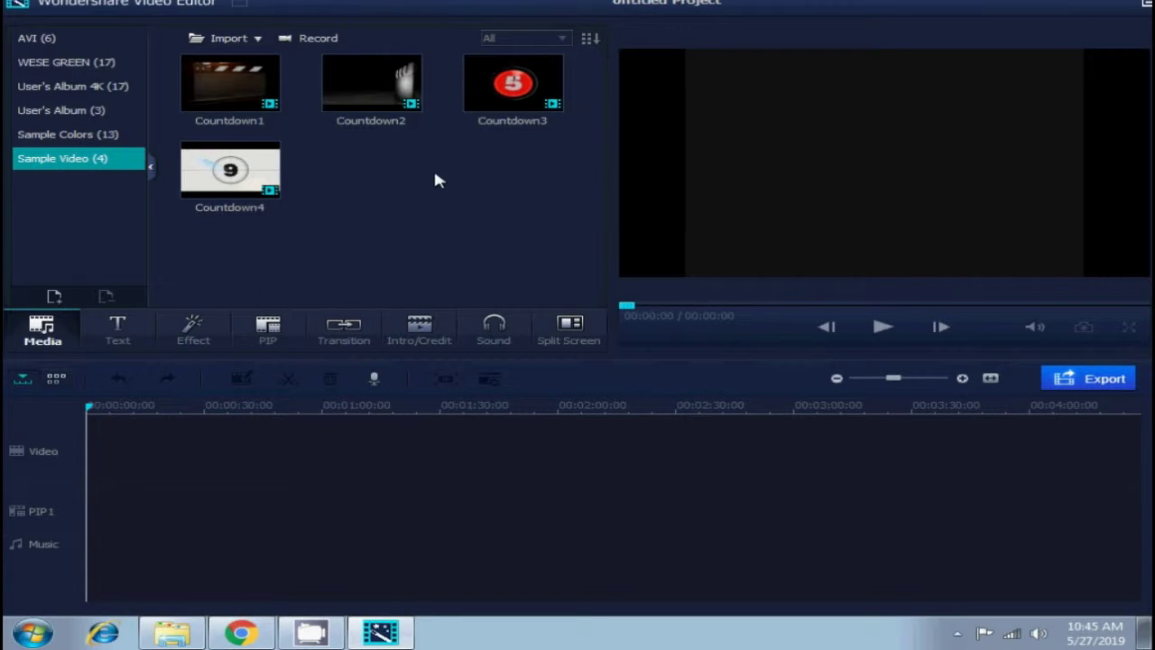
Preview Countdown1–3, then drag Countdown3 to the start of the Video track.
left_click(223, 82)
left_click(357, 116)
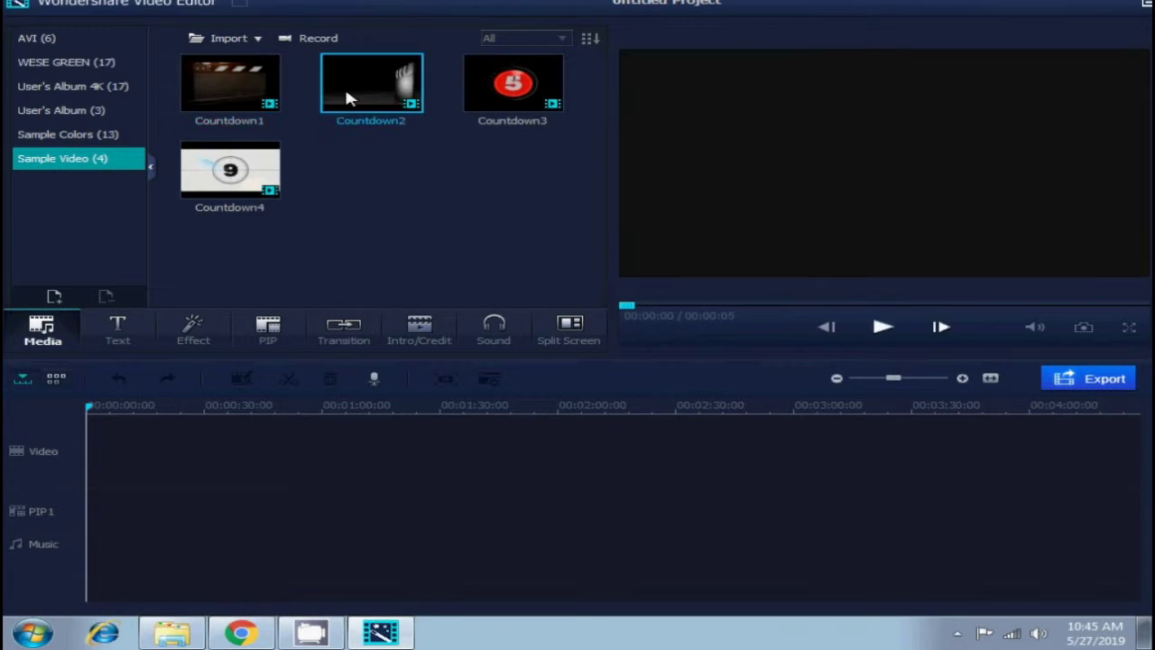
left_click(484, 84)
left_click_drag(388, 305, 265, 445)
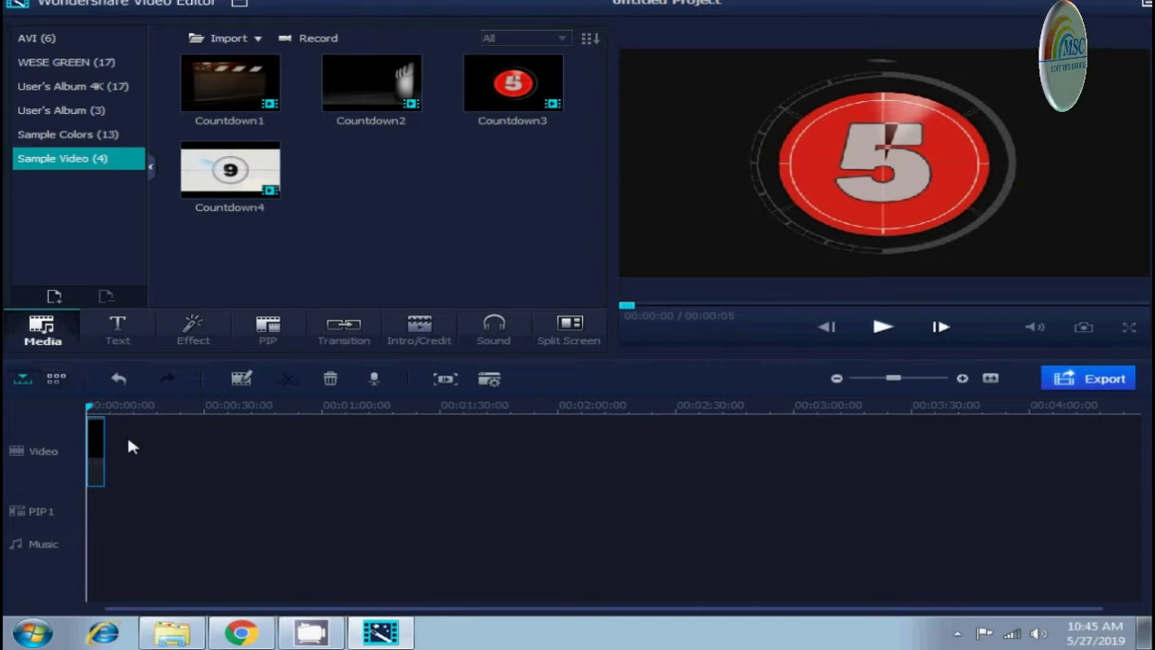
scroll(181, 410, "up", 3)
scroll(697, 409, "up", 3)
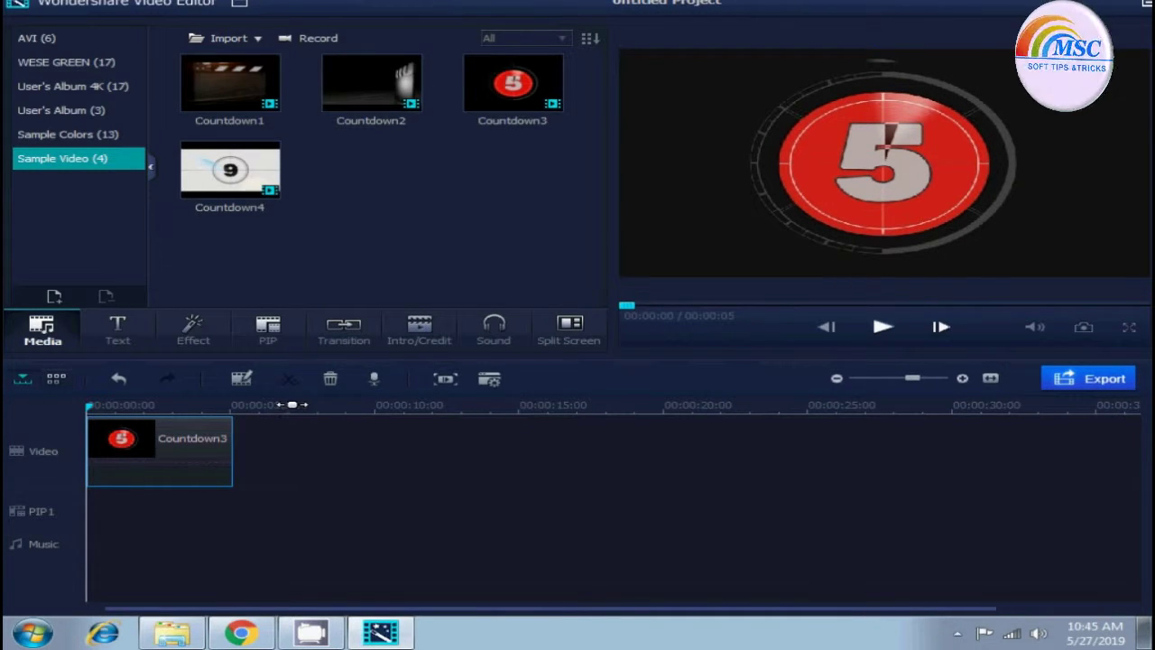
left_click(202, 536)
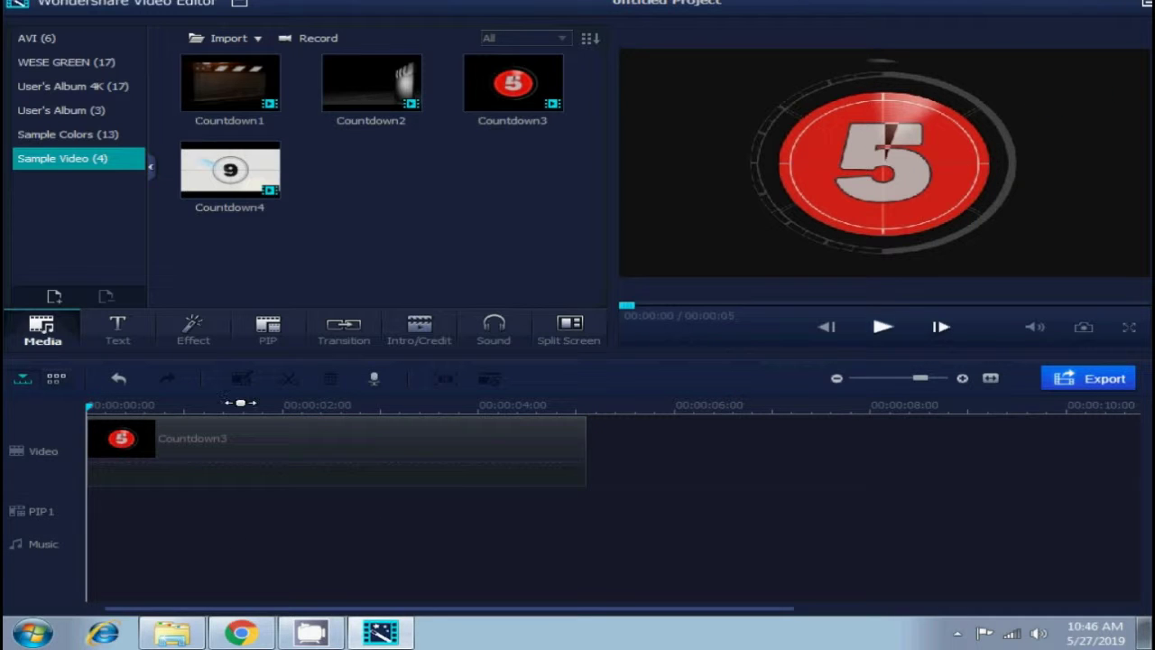
Use Import > Import... to bring as12 from the Desktop into the AVI album.
left_click(257, 40)
left_click(305, 56)
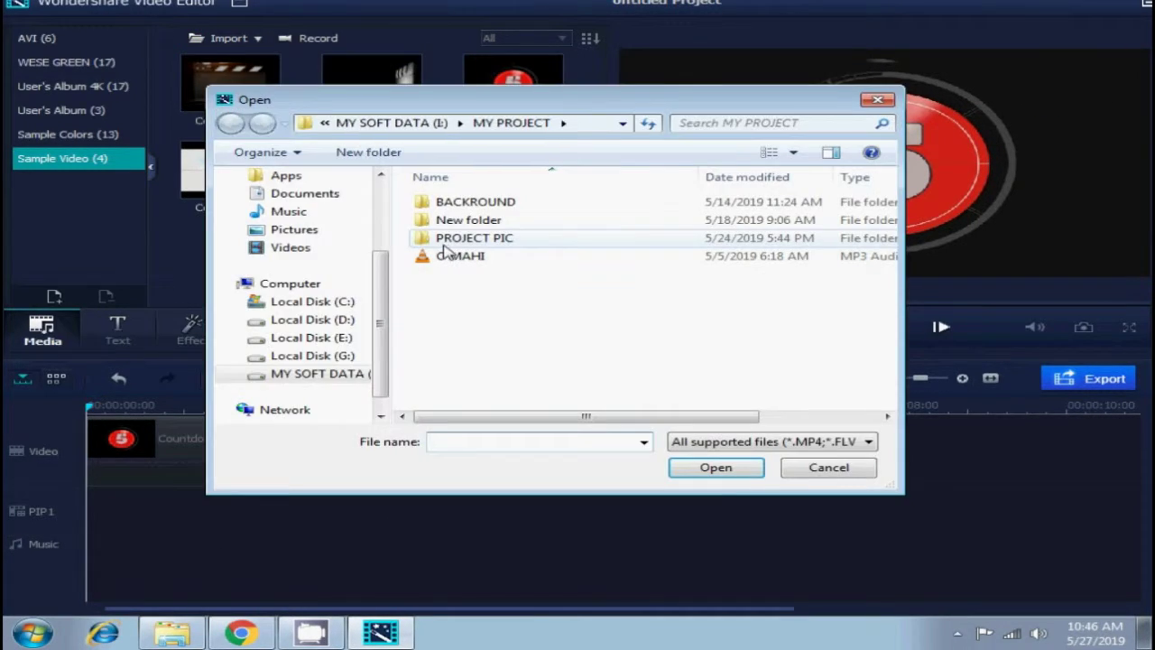
scroll(383, 288, "up", 3)
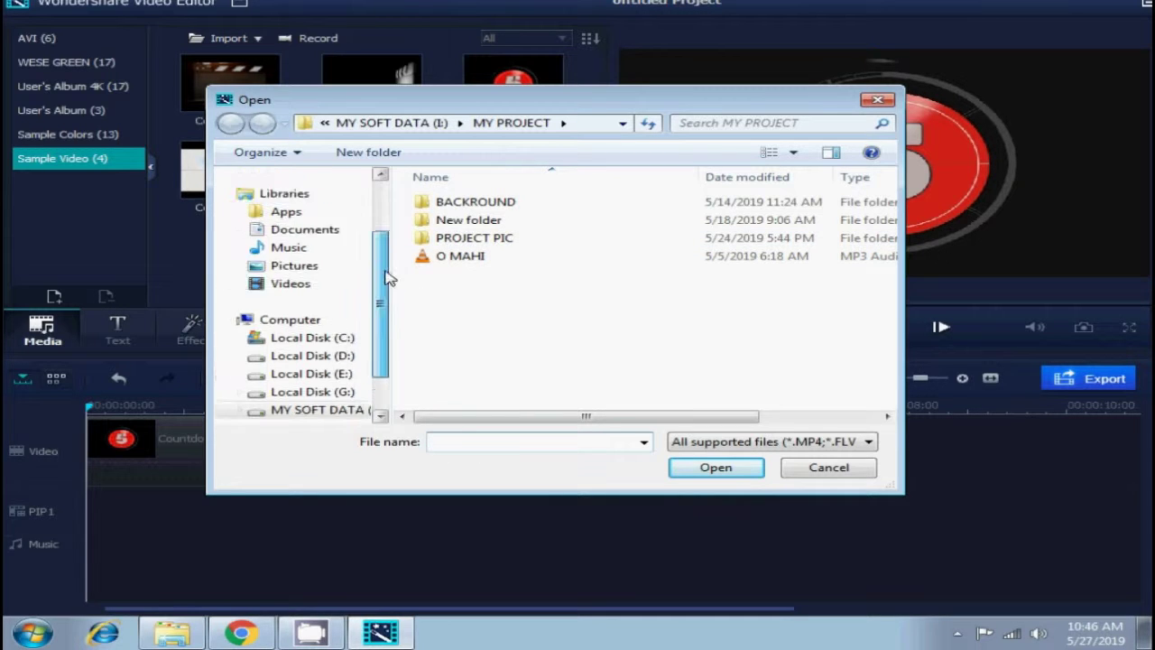
left_click(298, 202)
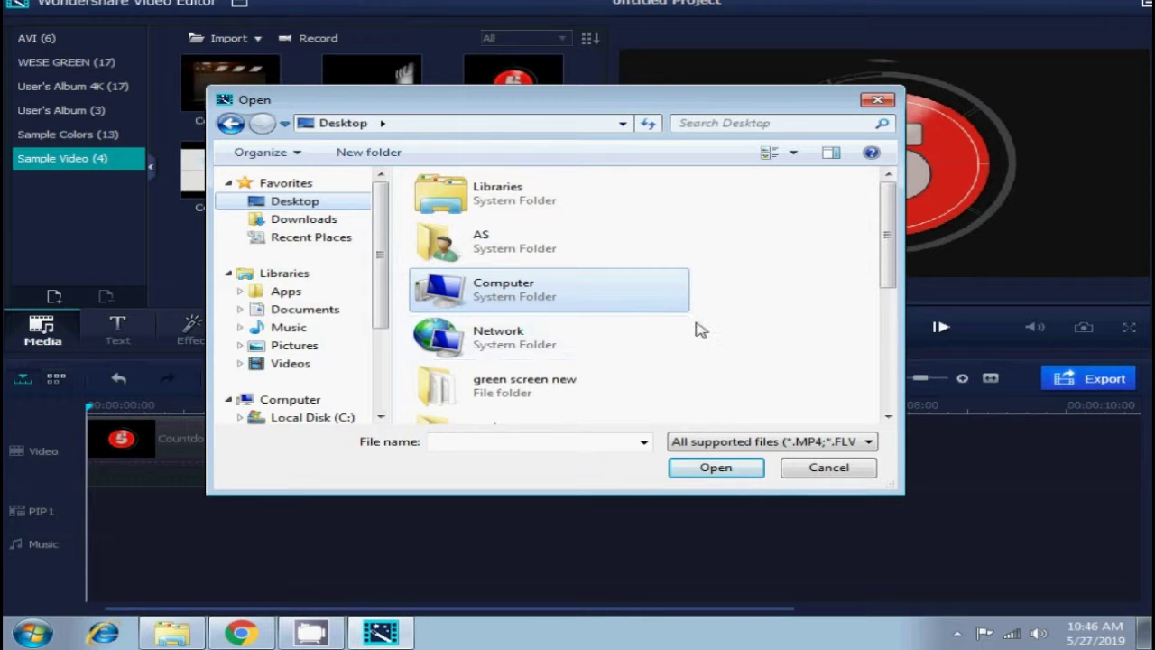
mouse_move(891, 230)
left_mouse_down()
mouse_move(871, 329)
mouse_move(843, 359)
left_mouse_up()
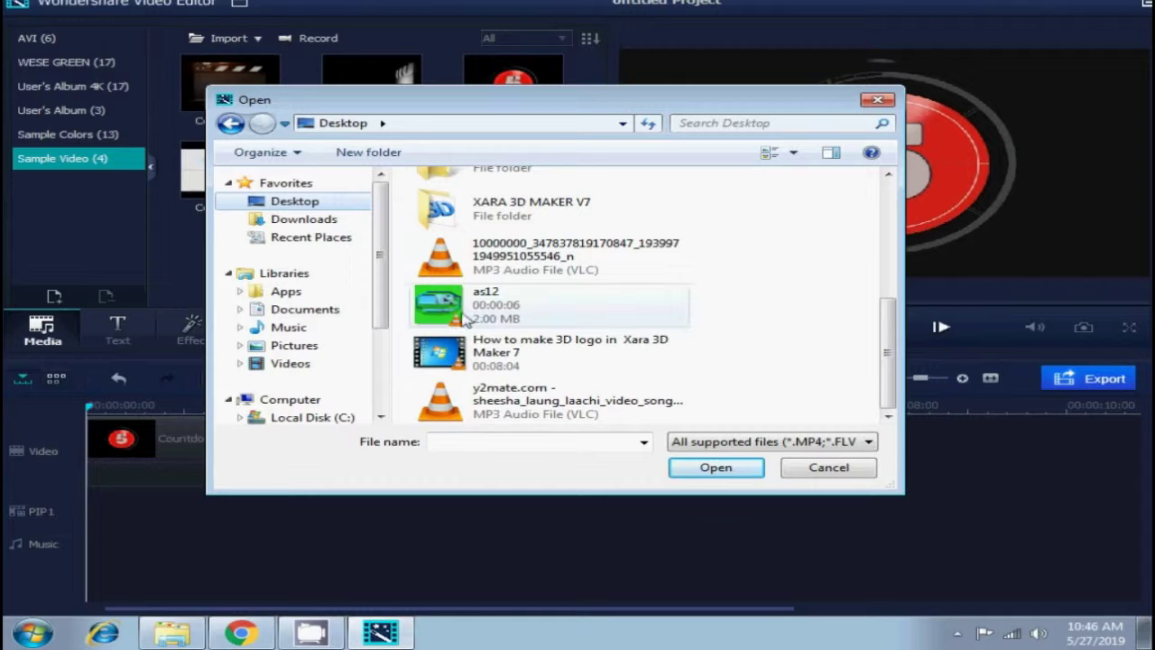
left_click(442, 309)
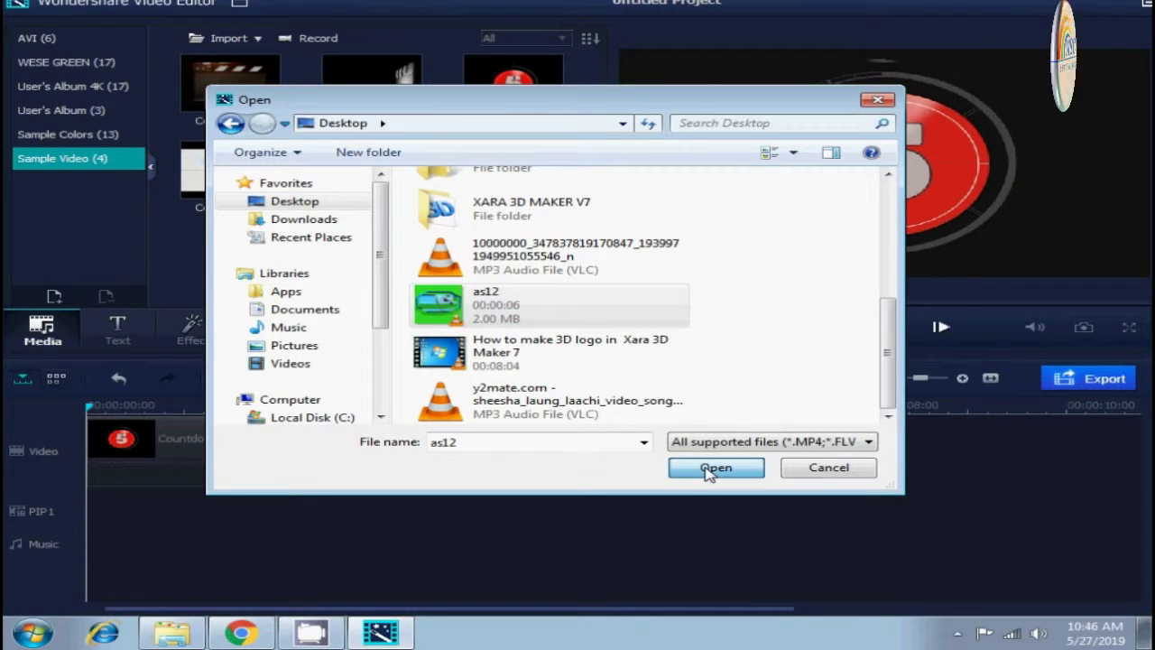
left_click(712, 468)
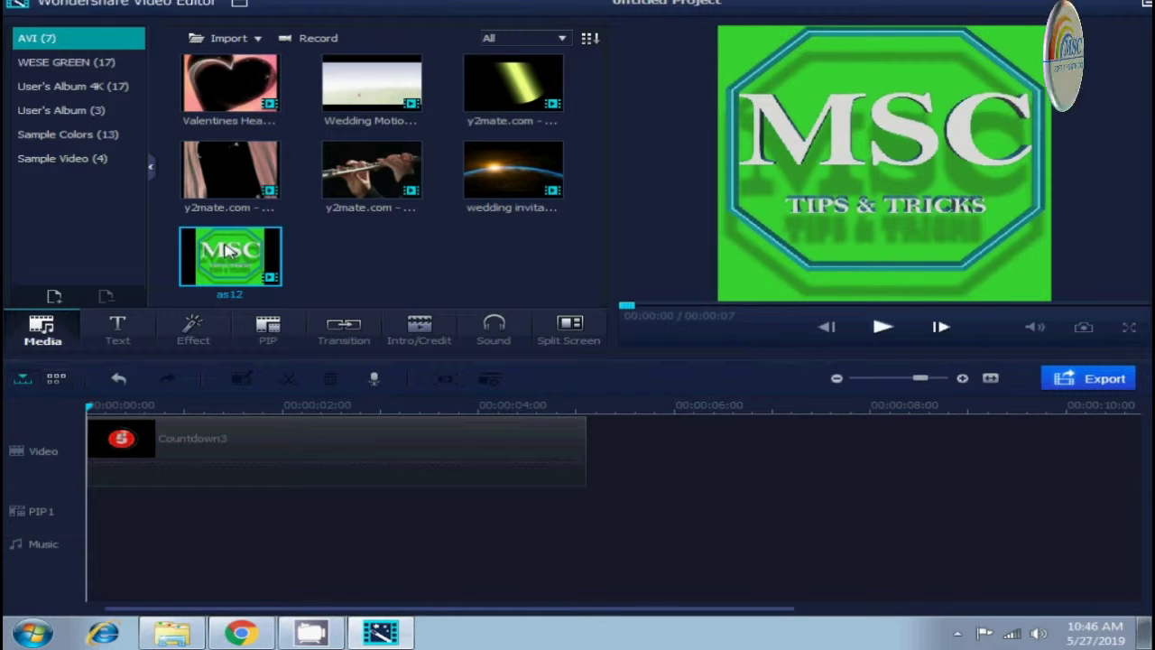
Drop as12 on the PIP1 track, shrink it, and move it to the top-right corner.
mouse_move(238, 259)
left_mouse_down()
mouse_move(93, 522)
mouse_move(165, 523)
left_mouse_up()
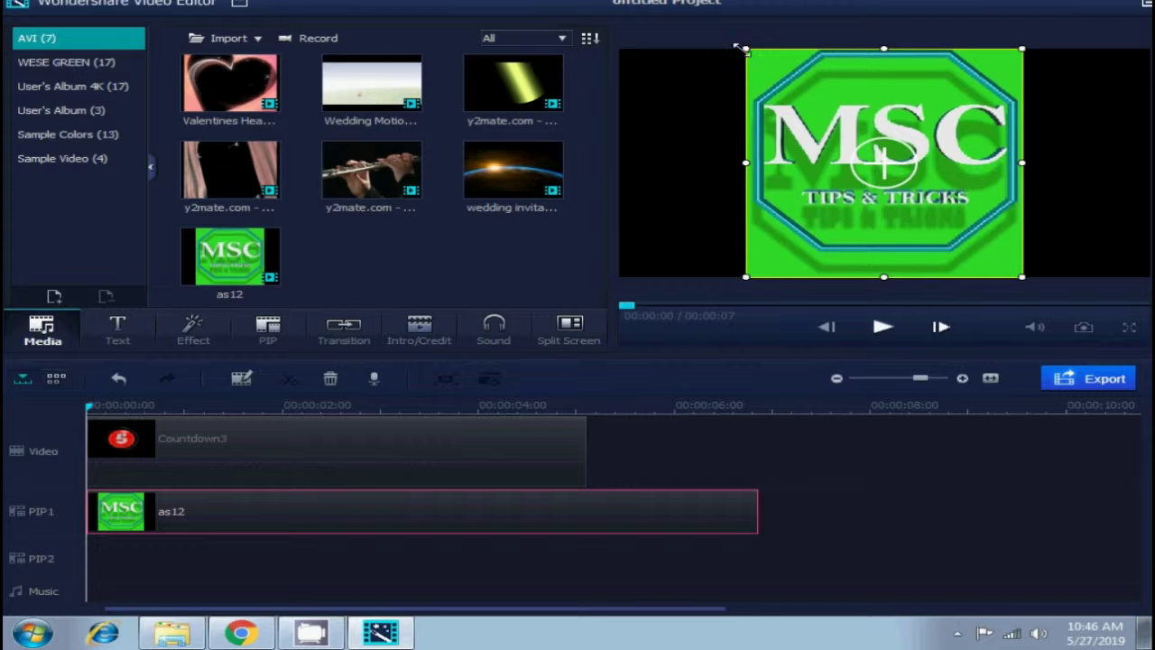
left_click_drag(745, 50, 941, 209)
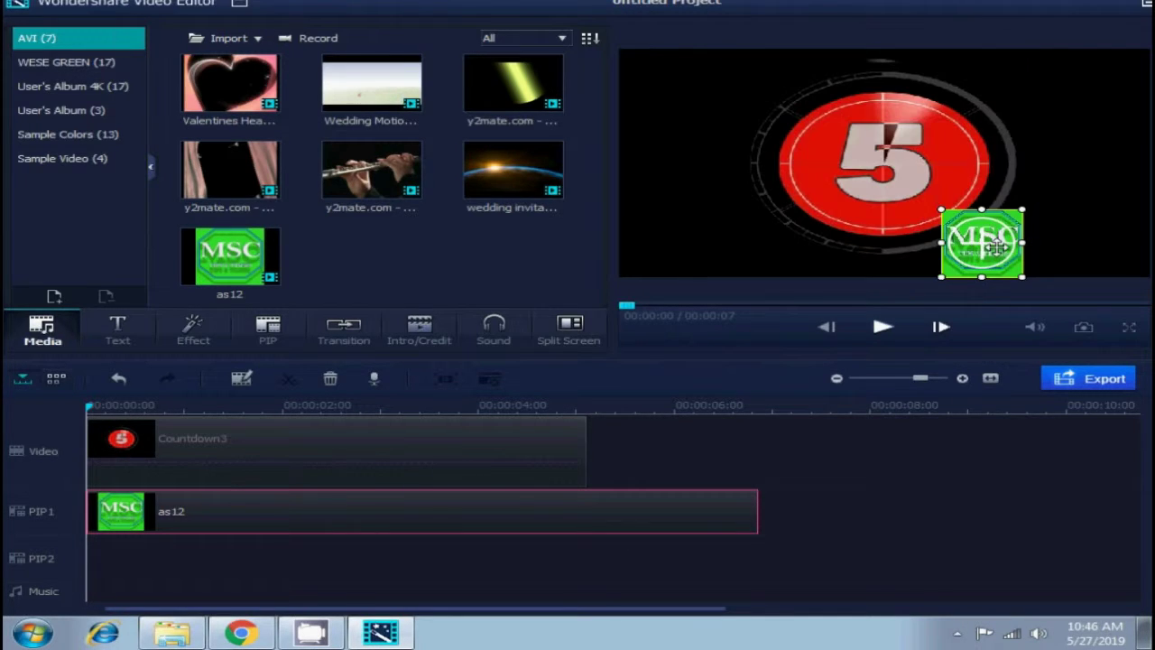
mouse_move(987, 241)
left_mouse_down()
mouse_move(1064, 101)
mouse_move(1085, 110)
left_mouse_up()
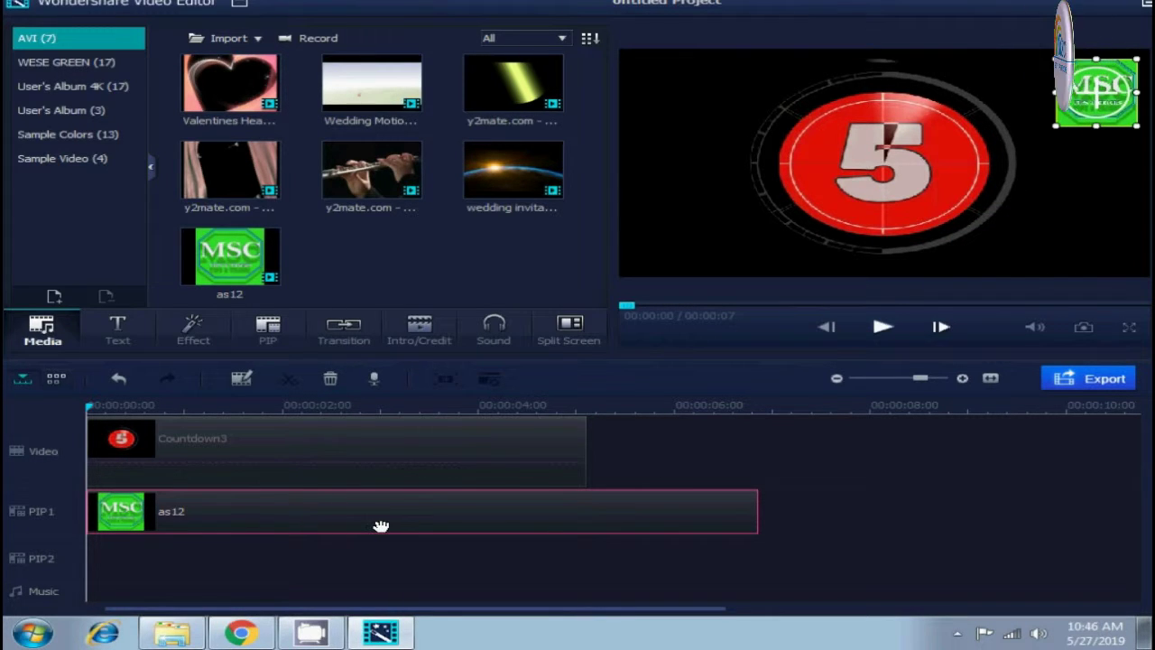
right_click(400, 522)
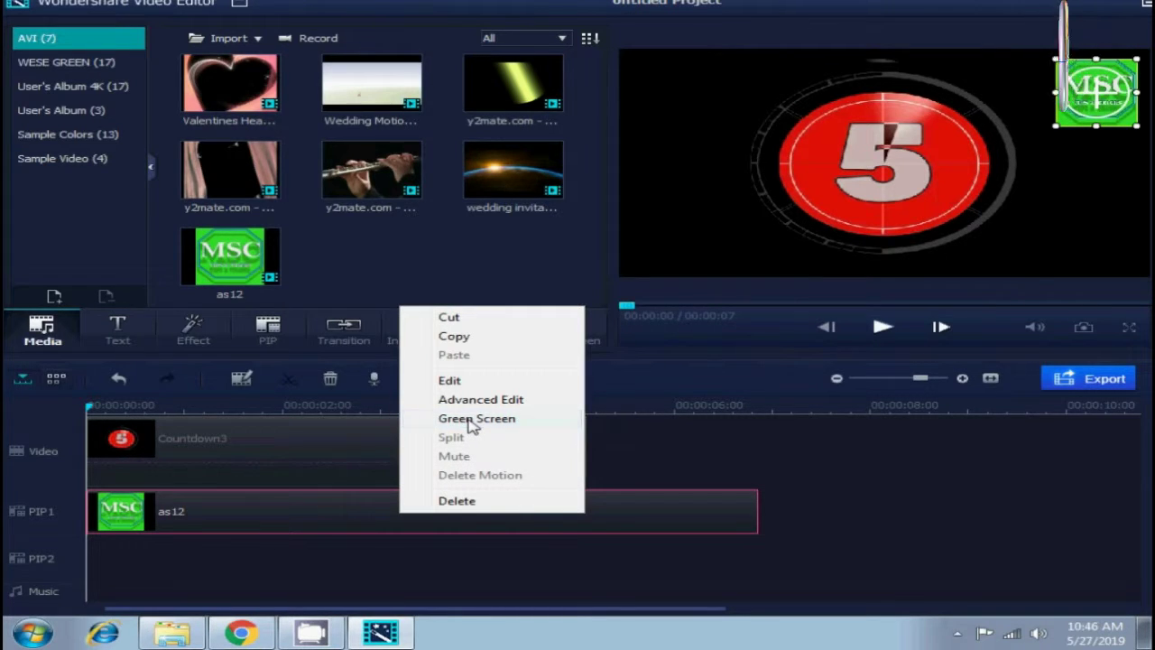
Apply a Green Screen key to as12, picking its green background at intensity 43.
left_click(472, 418)
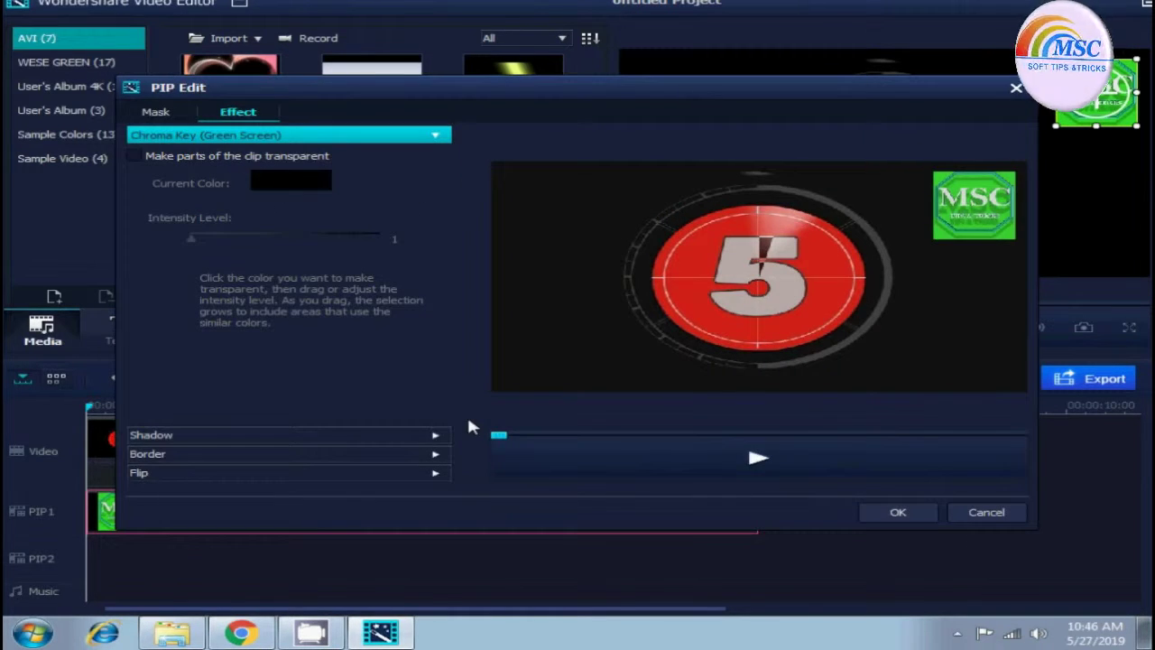
left_click(134, 156)
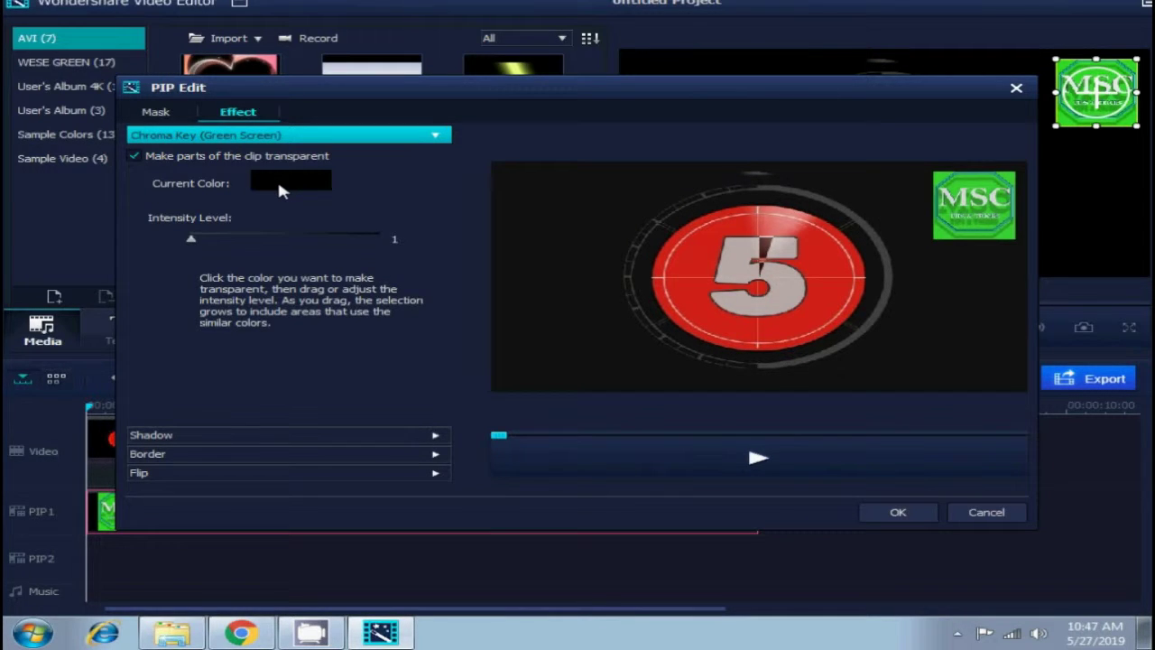
left_click(945, 233)
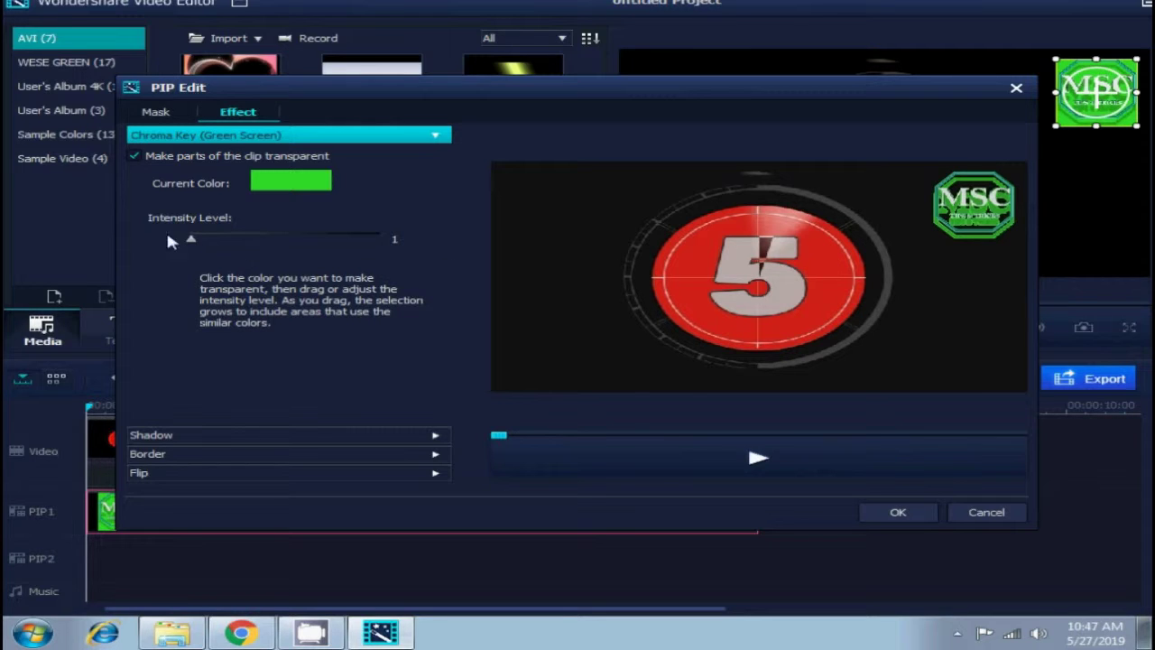
mouse_move(189, 242)
left_mouse_down()
mouse_move(289, 246)
mouse_move(269, 238)
left_mouse_up()
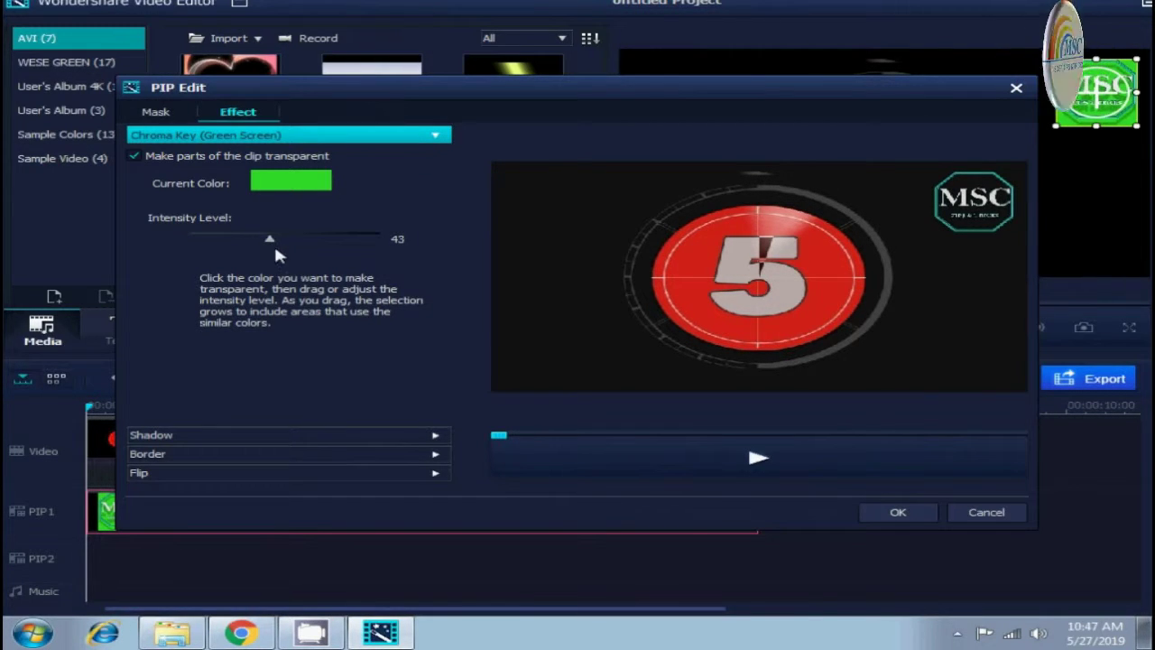
left_click(896, 512)
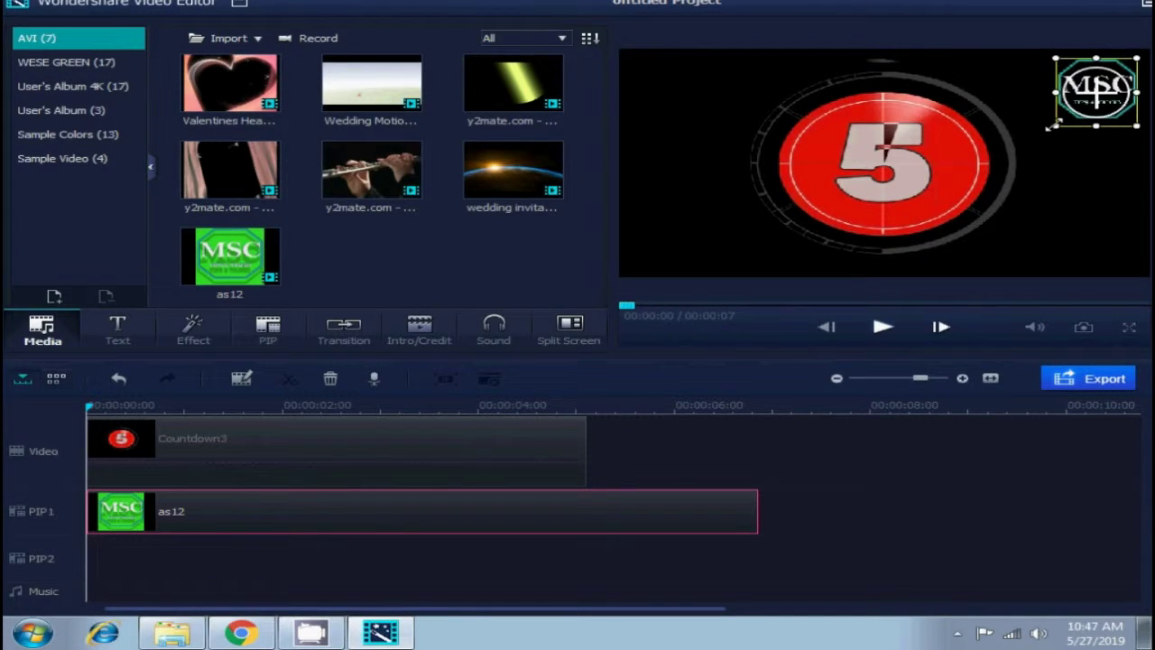
Enlarge the keyed logo, undo a trial rotation, and nudge it into the top-right corner.
left_click_drag(1049, 127, 1017, 182)
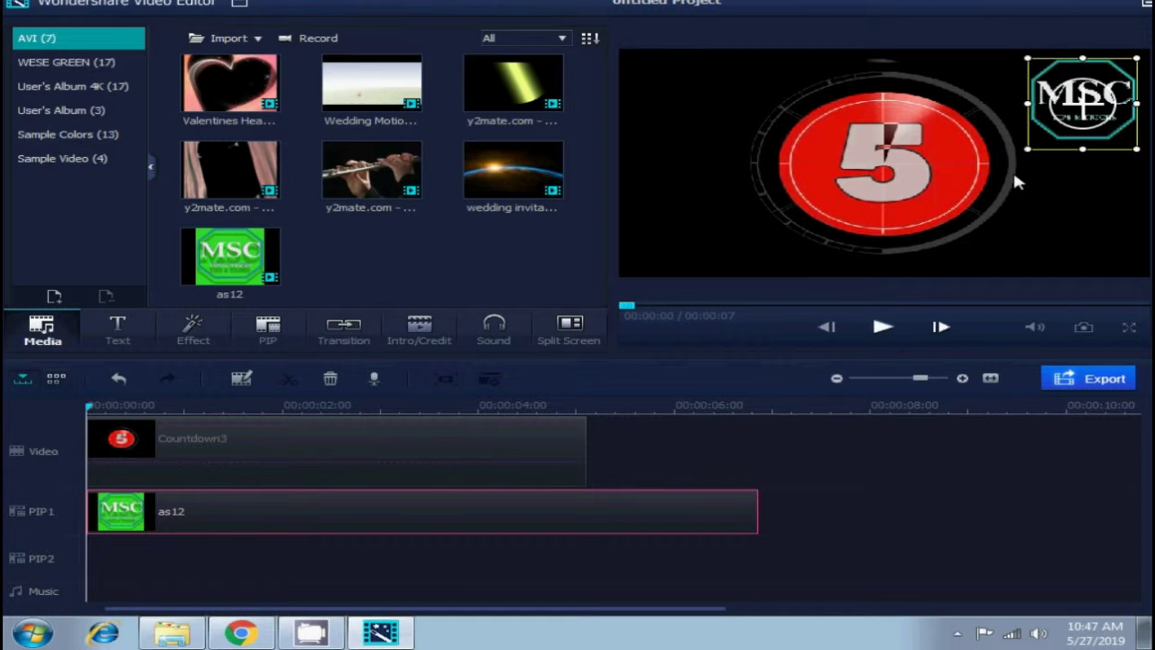
left_click_drag(1057, 110, 1056, 101)
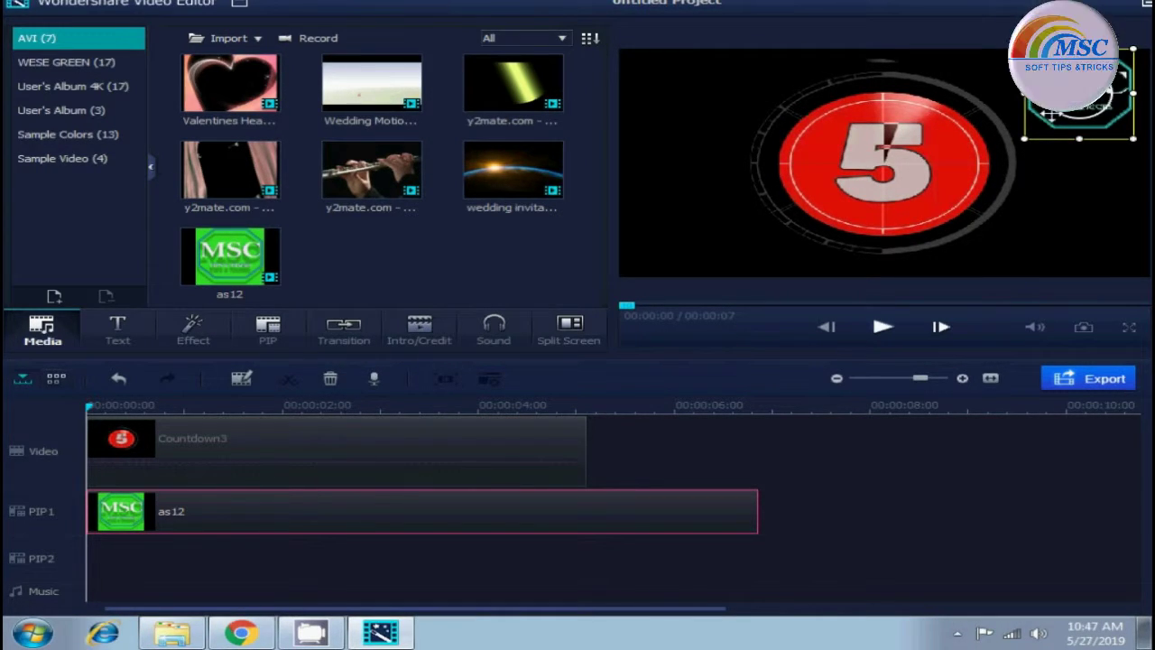
left_click_drag(1029, 148, 1060, 158)
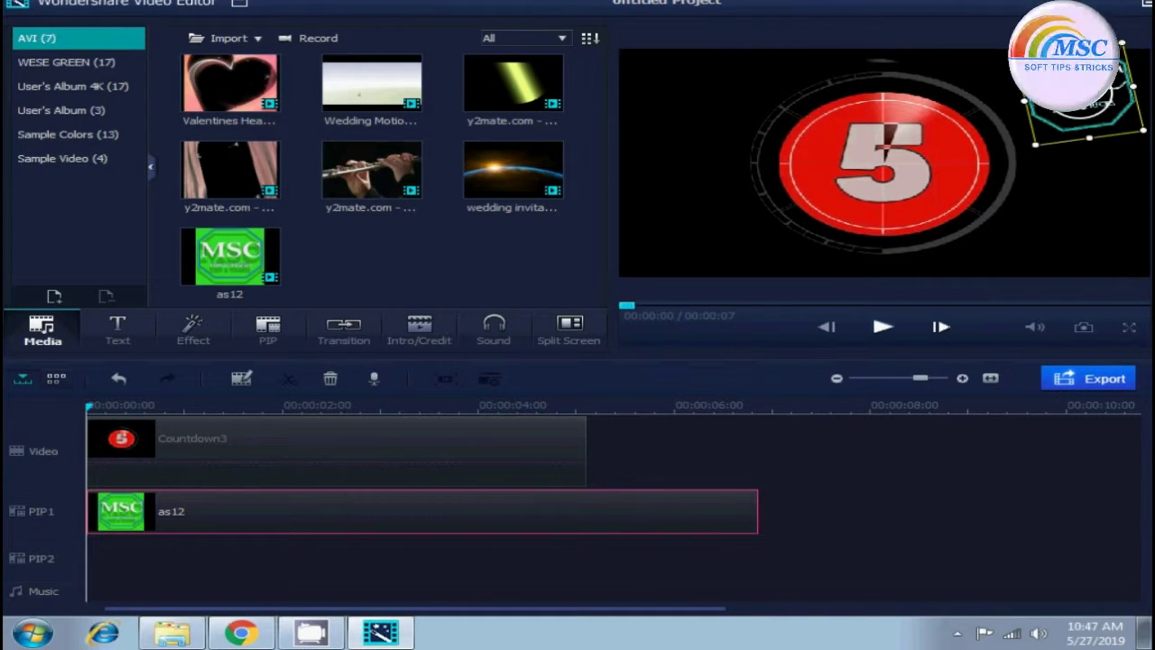
key("ctrl+z")
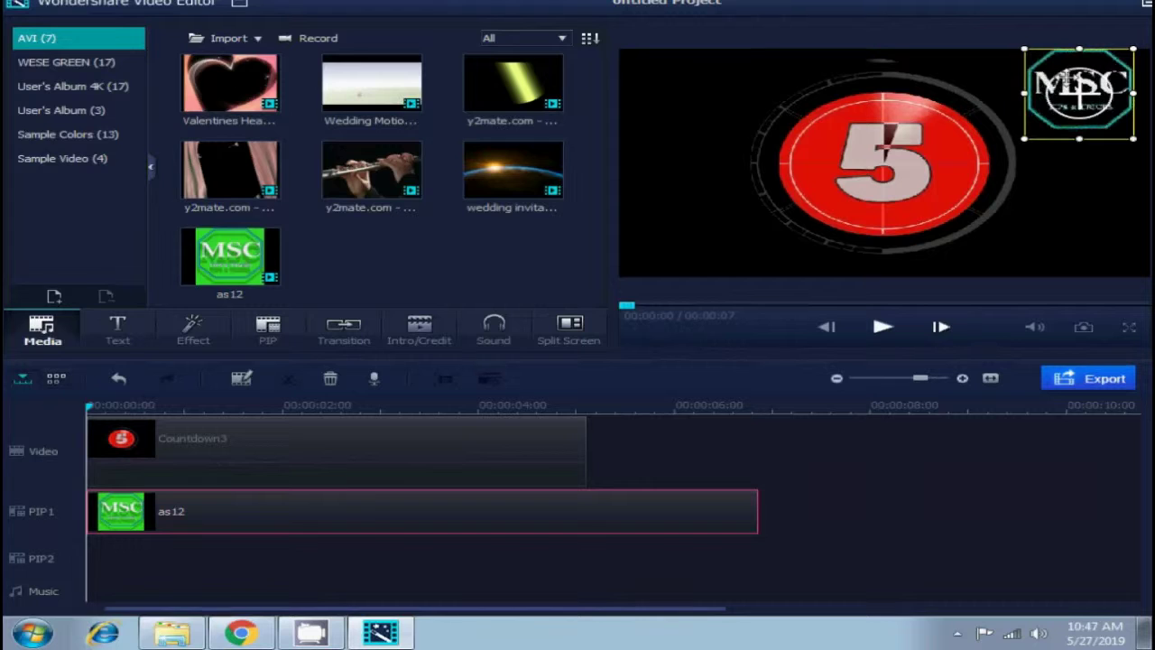
left_click_drag(1065, 77, 1063, 91)
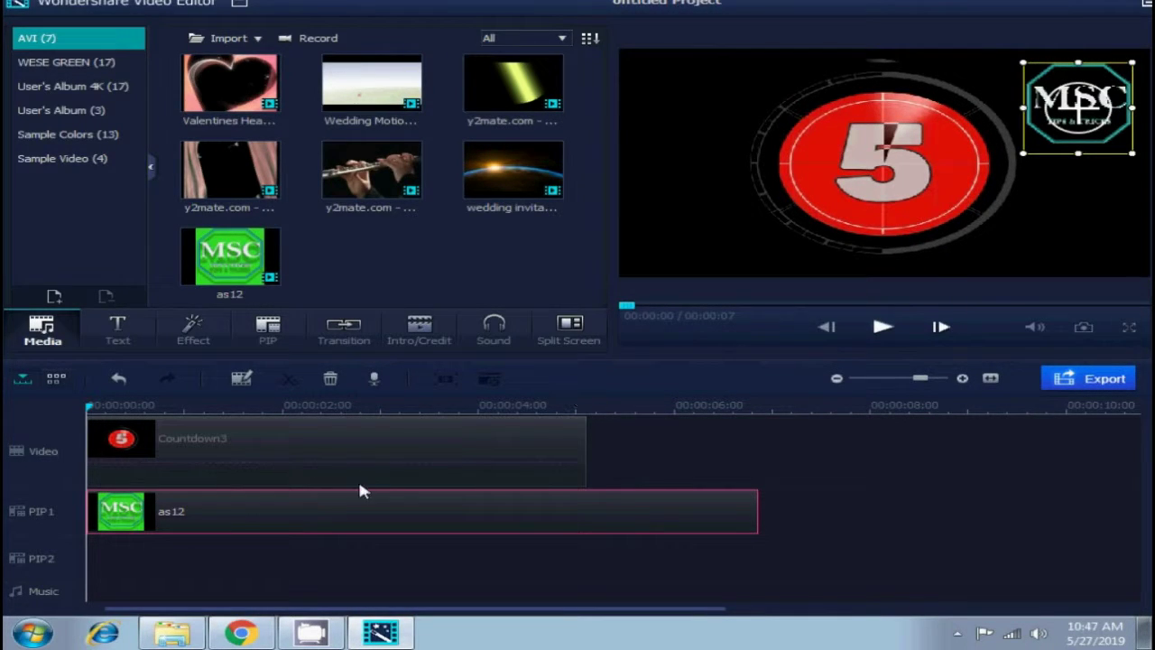
left_click(153, 560)
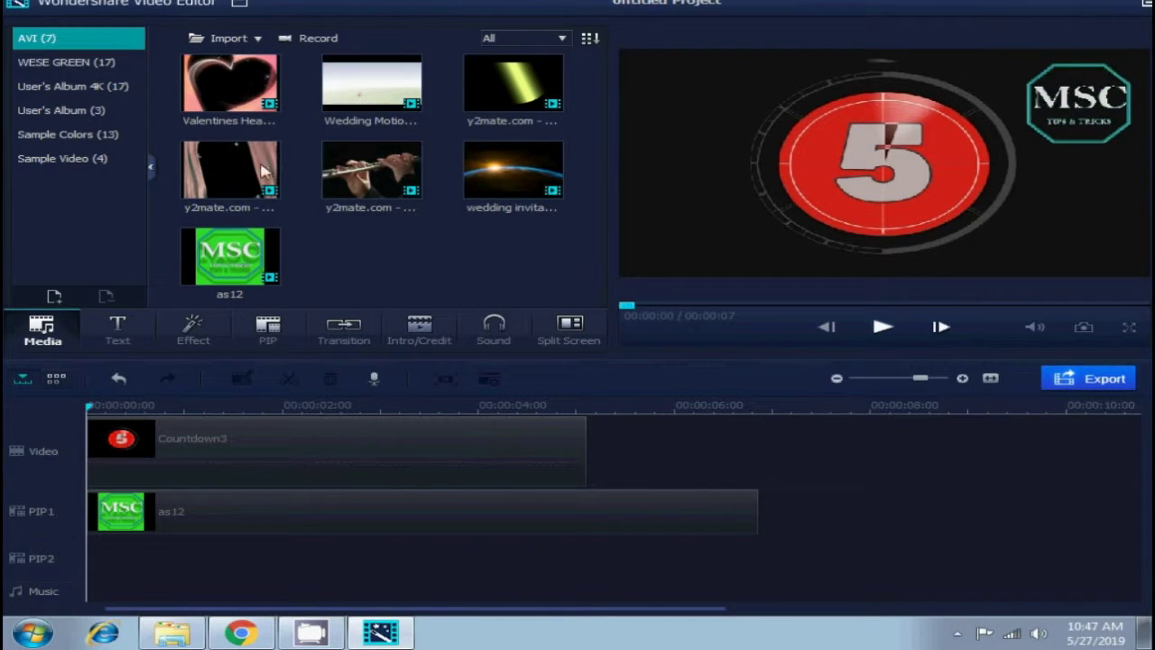
Add Wedding Motion after Countdown3 and play the video from 00:00:00 to preview it.
mouse_move(374, 93)
left_mouse_down()
mouse_move(453, 521)
mouse_move(380, 534)
left_mouse_up()
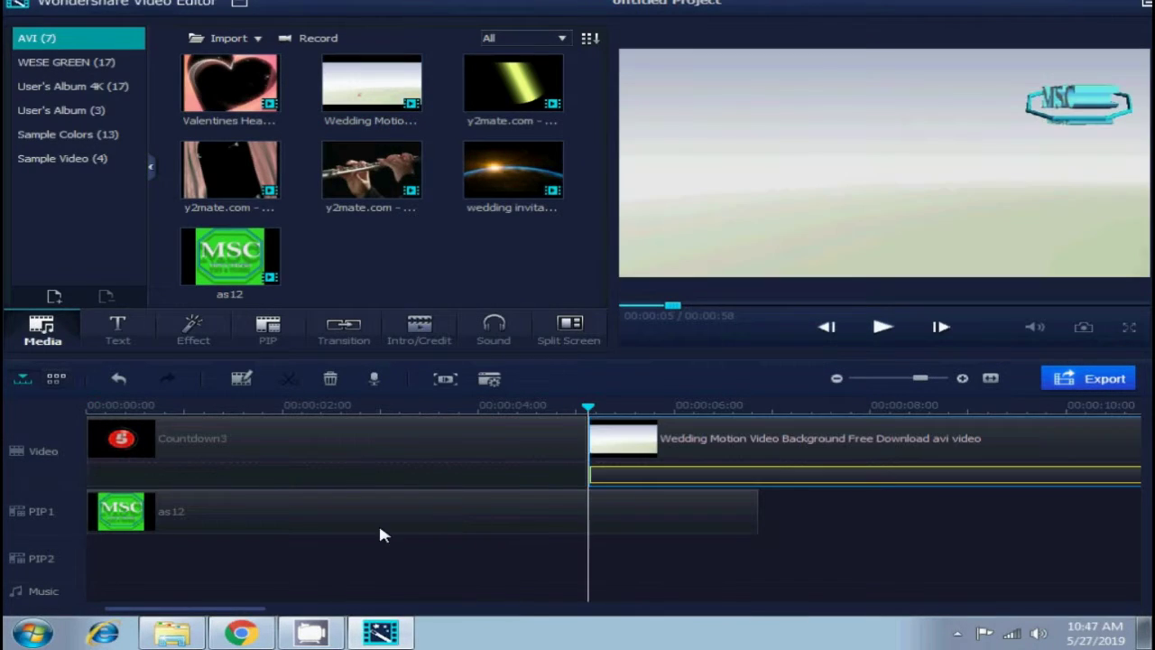
left_click_drag(672, 306, 622, 307)
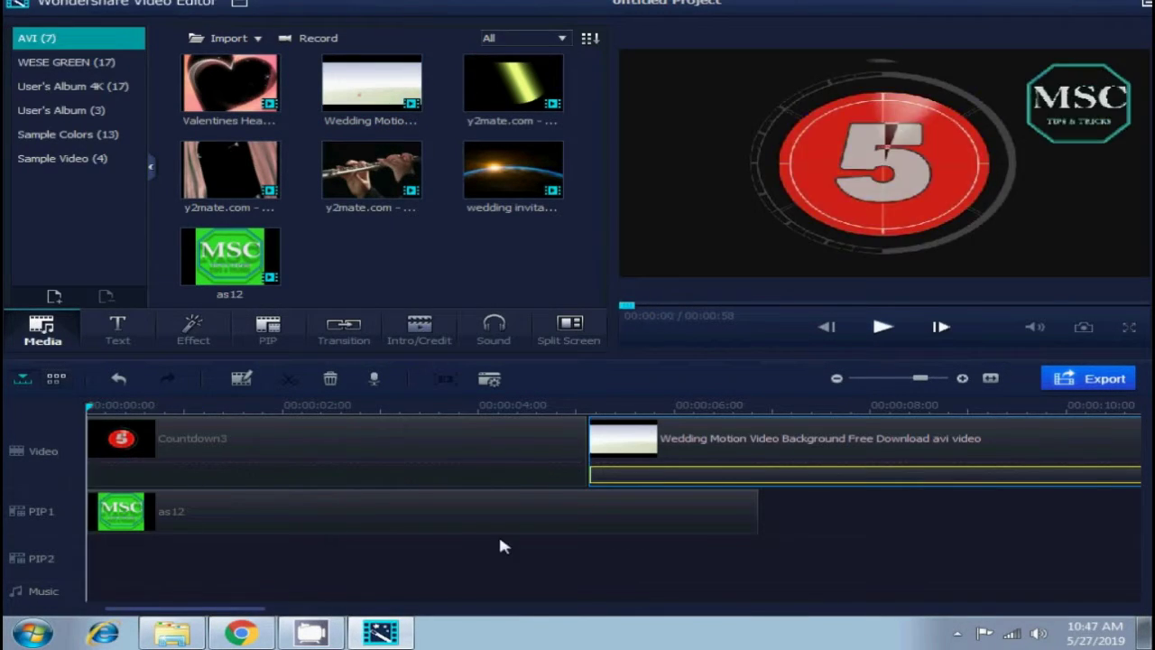
left_click(882, 328)
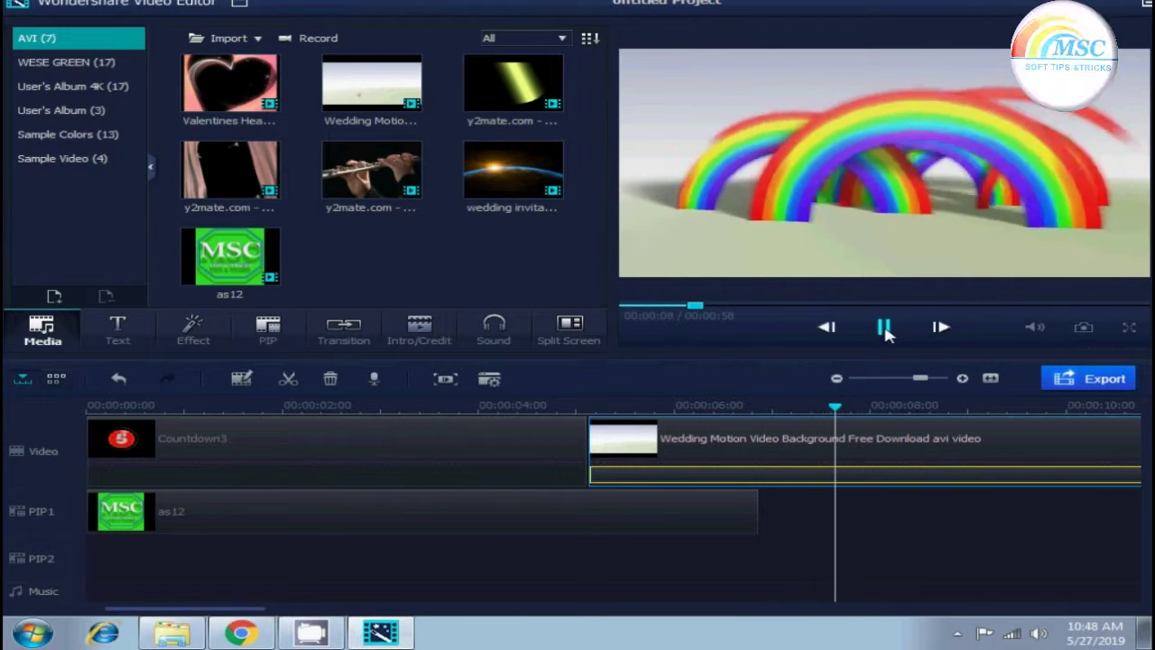
left_click(883, 330)
left_click(398, 576)
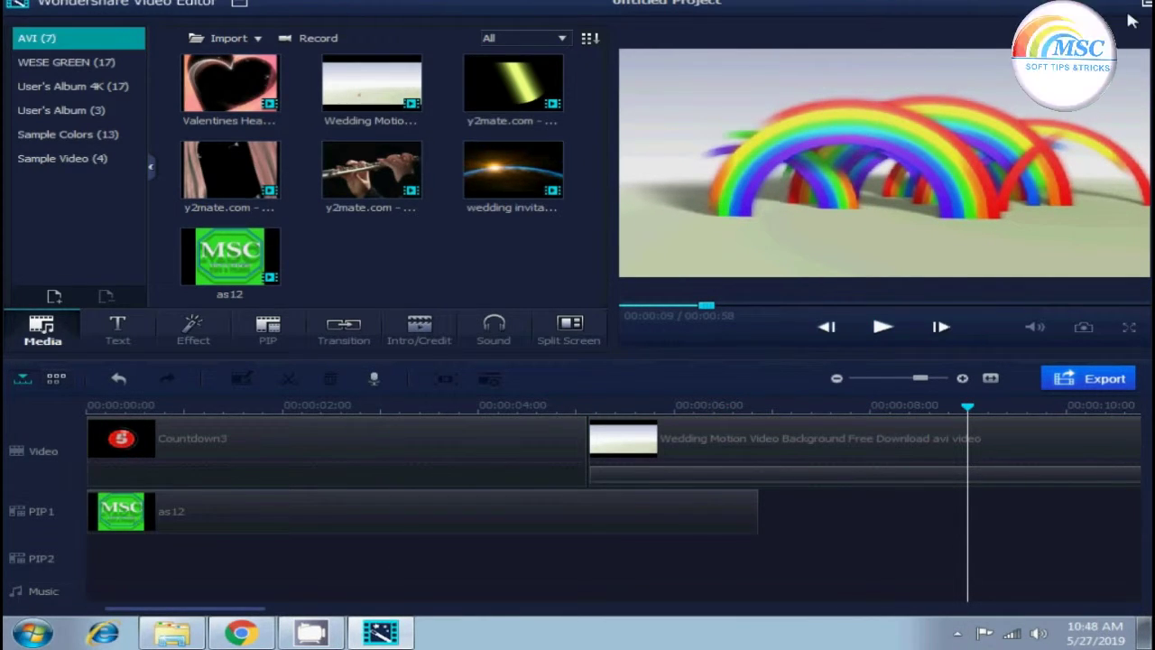
Exit via File > Exit, decline saving the project, then refresh the desktop.
left_click(47, 9)
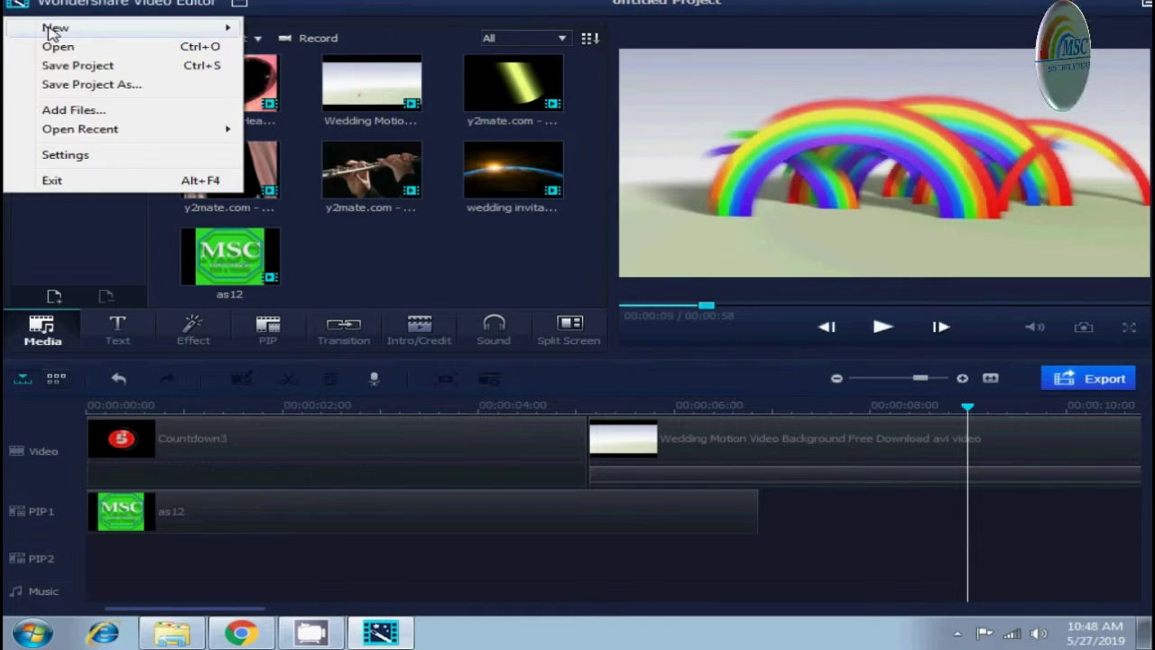
left_click(51, 182)
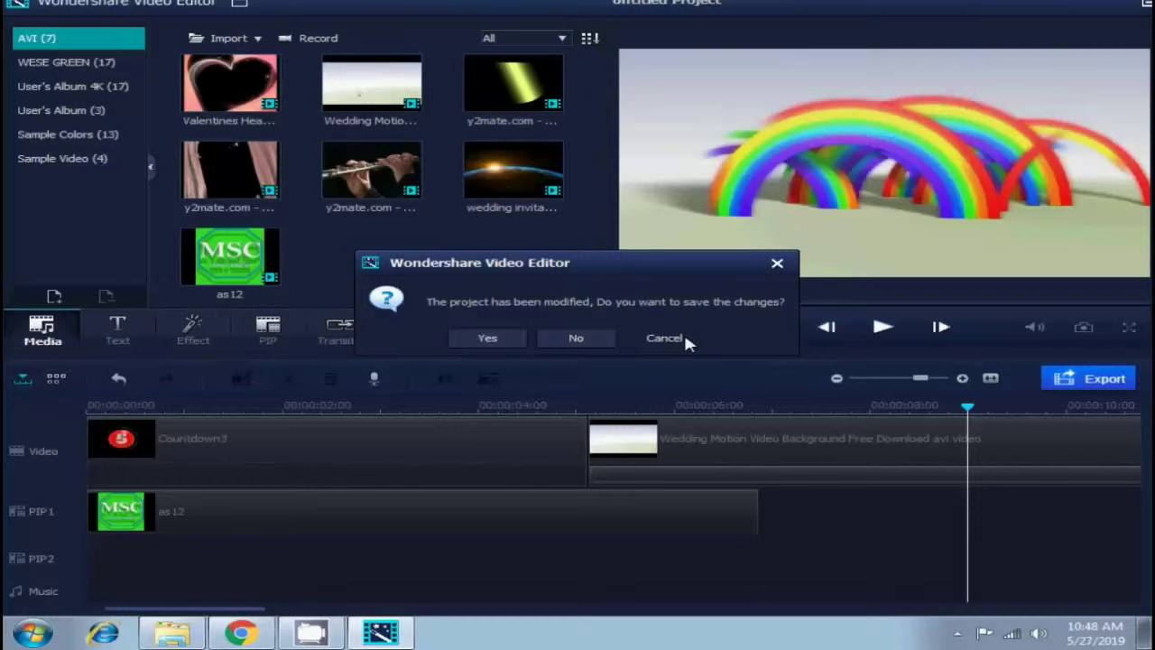
left_click(578, 347)
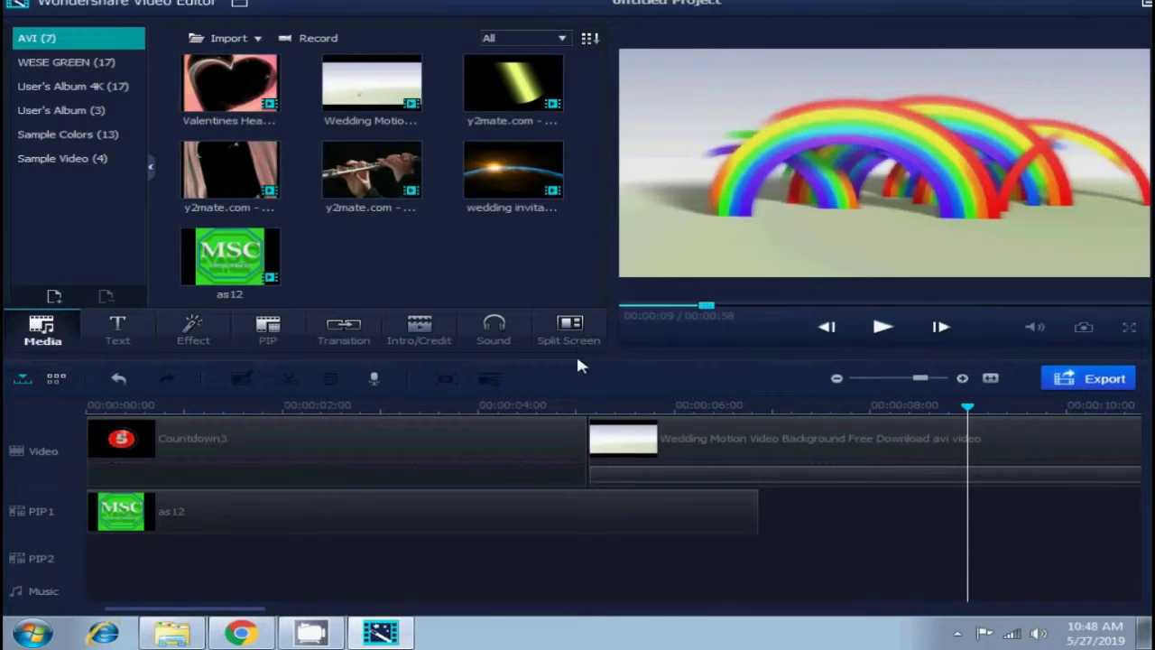
right_click(563, 275)
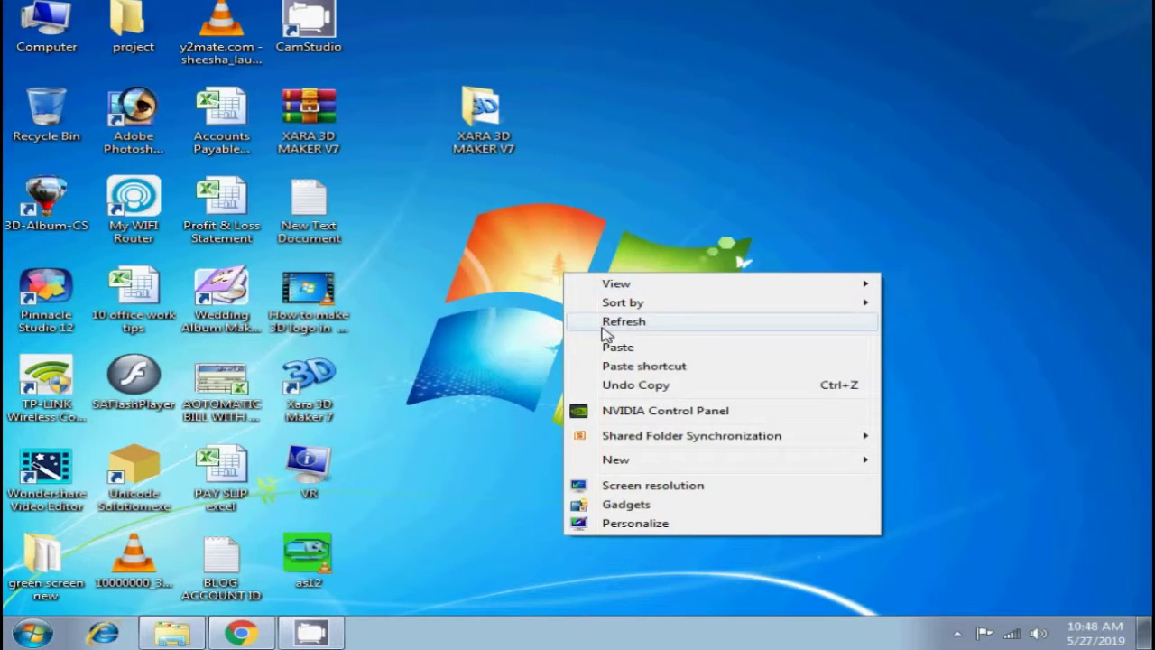
left_click(603, 321)
mouse_move(333, 639)
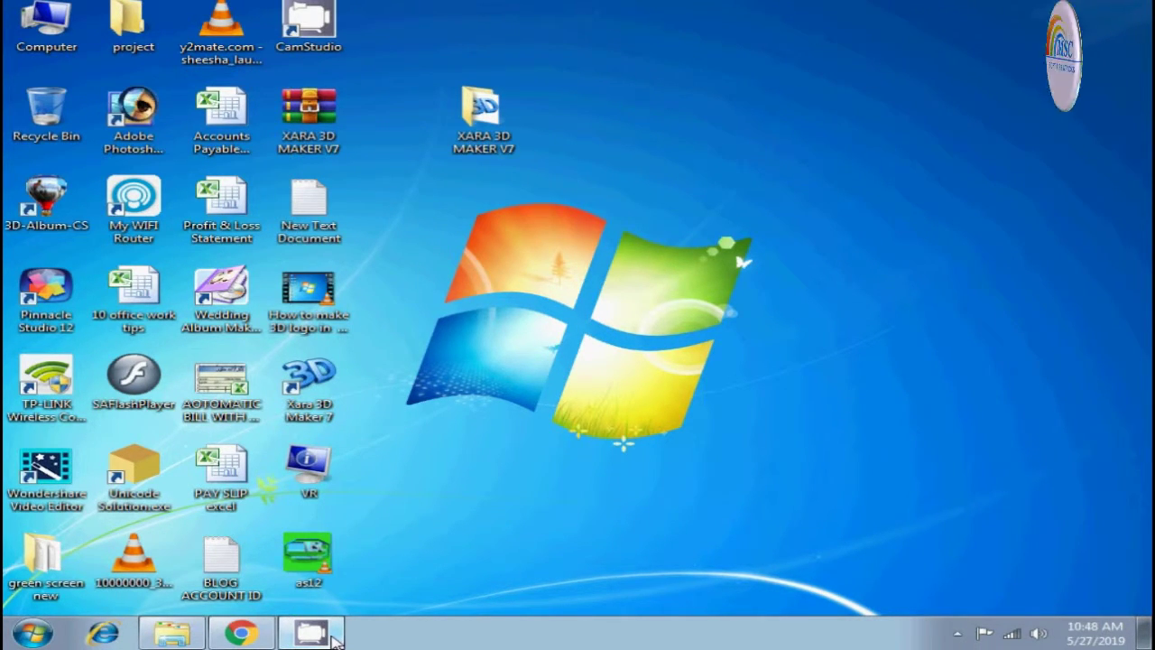
Reveal the hidden tray icons and right-click CamStudio to bring up its recording menu.
right_click(334, 639)
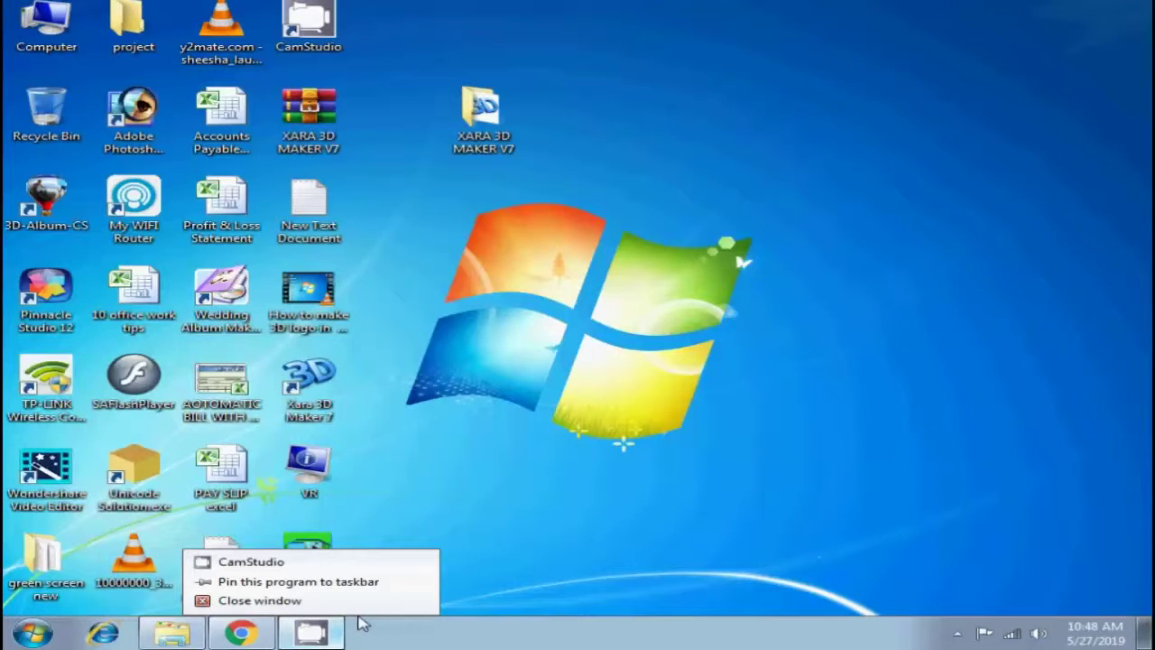
left_click(304, 637)
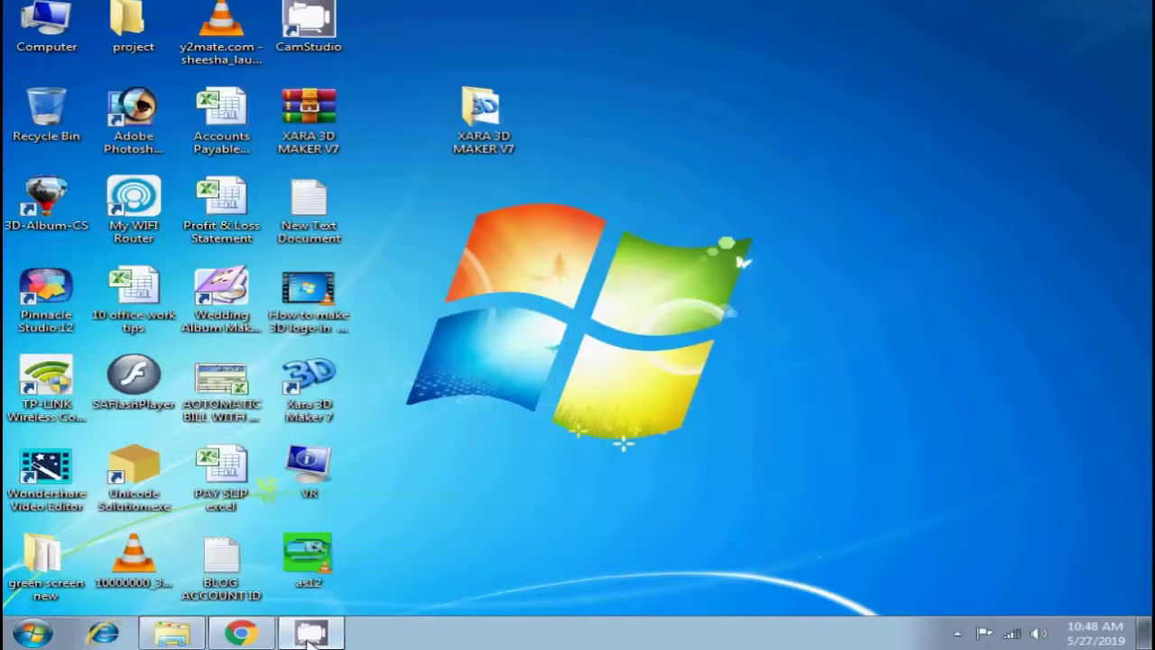
mouse_move(325, 639)
left_click(956, 635)
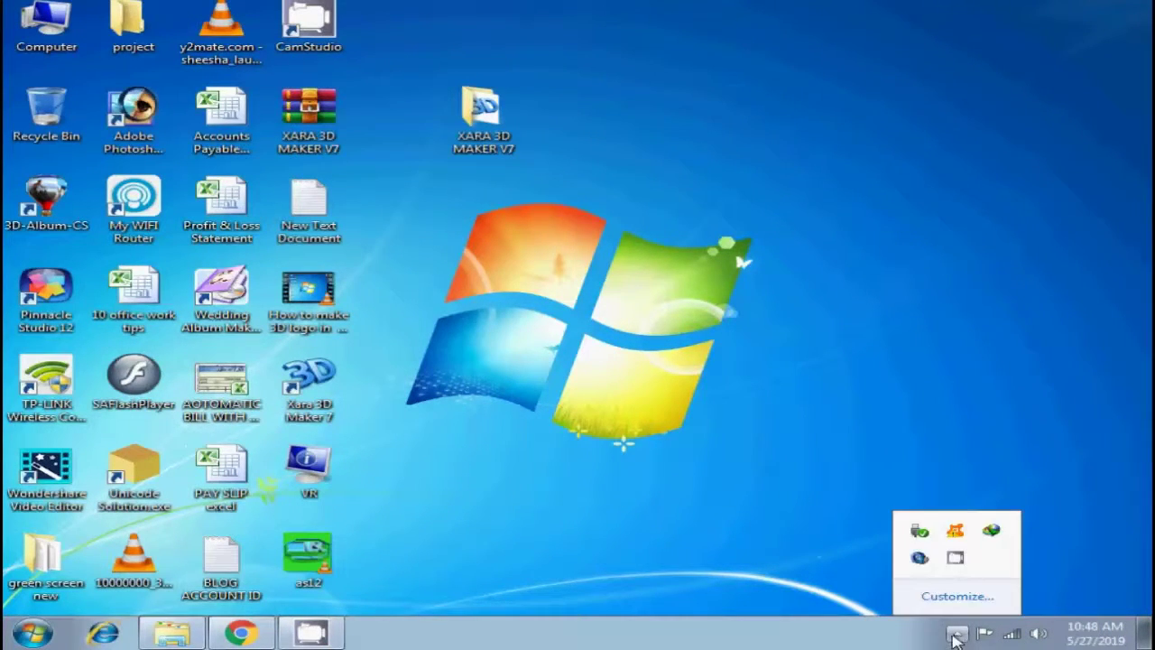
left_click(959, 559)
right_click(958, 559)
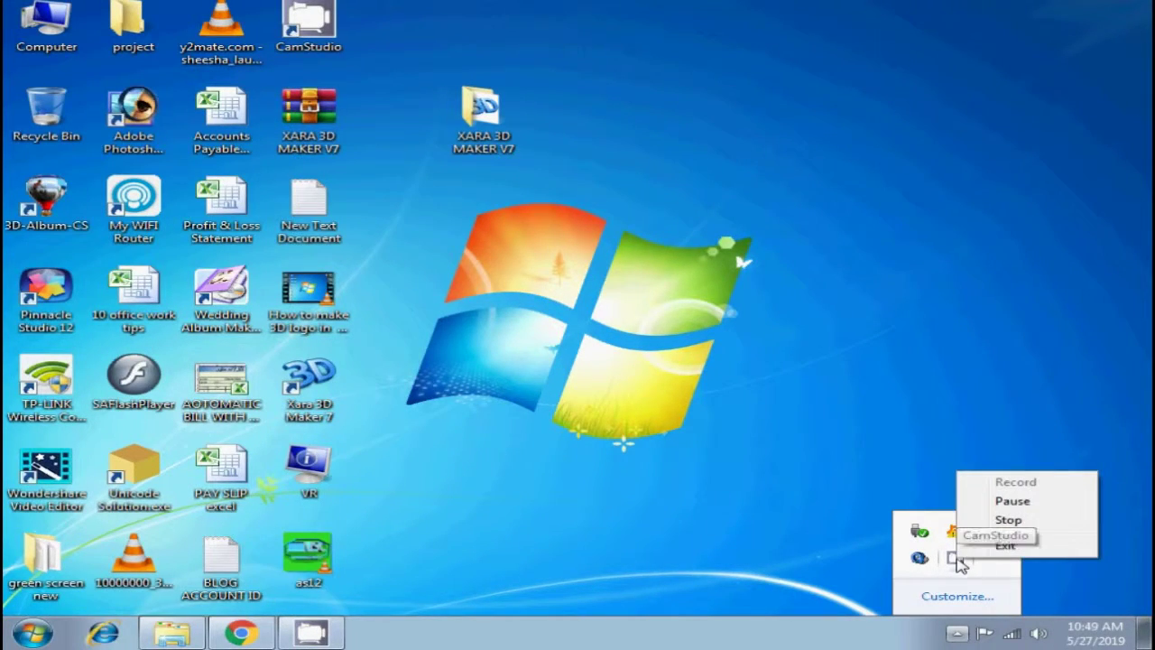